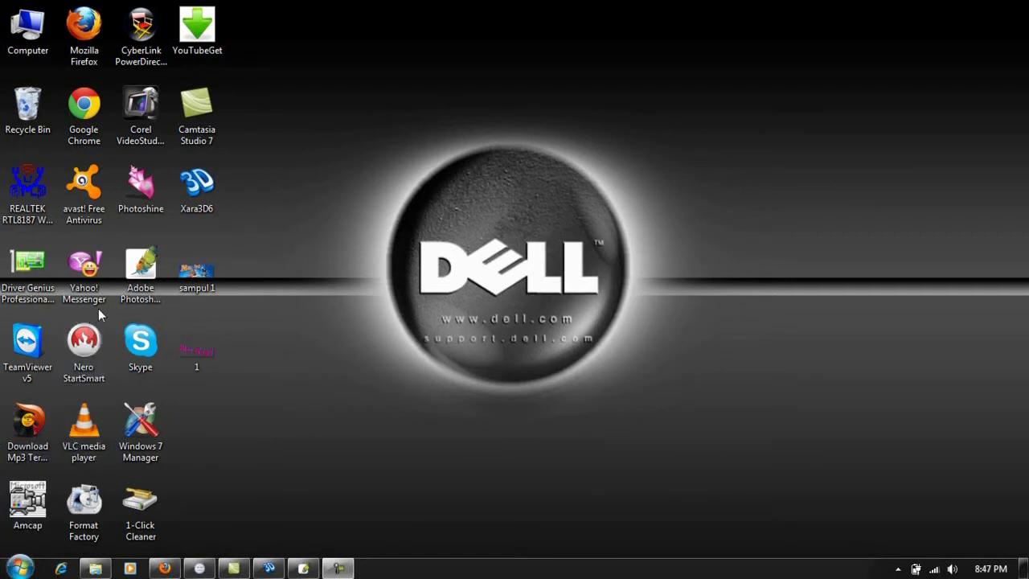
Launch Adobe Photoshop and bring up the settings for a new document
left_click(138, 263)
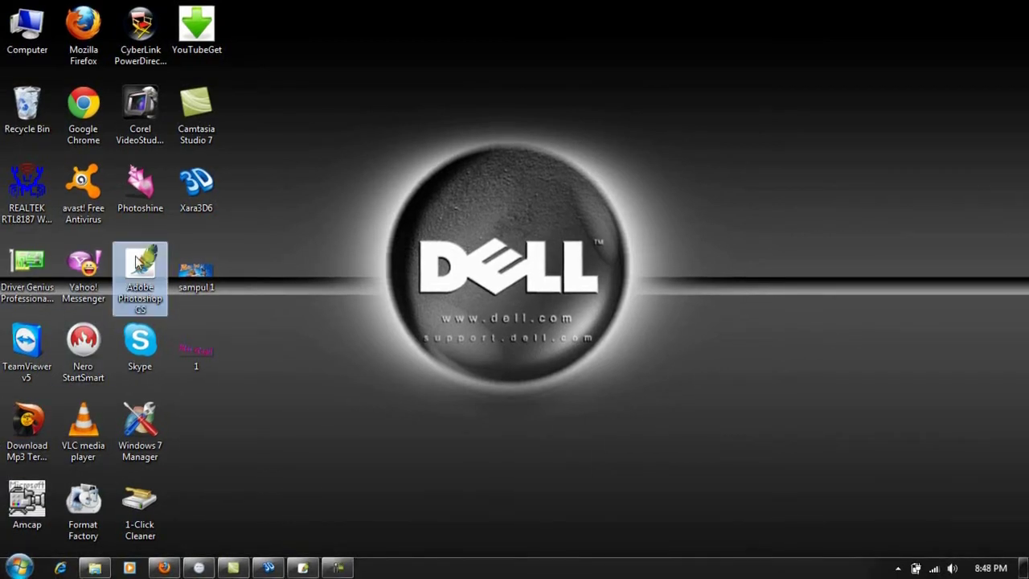
double_click(138, 262)
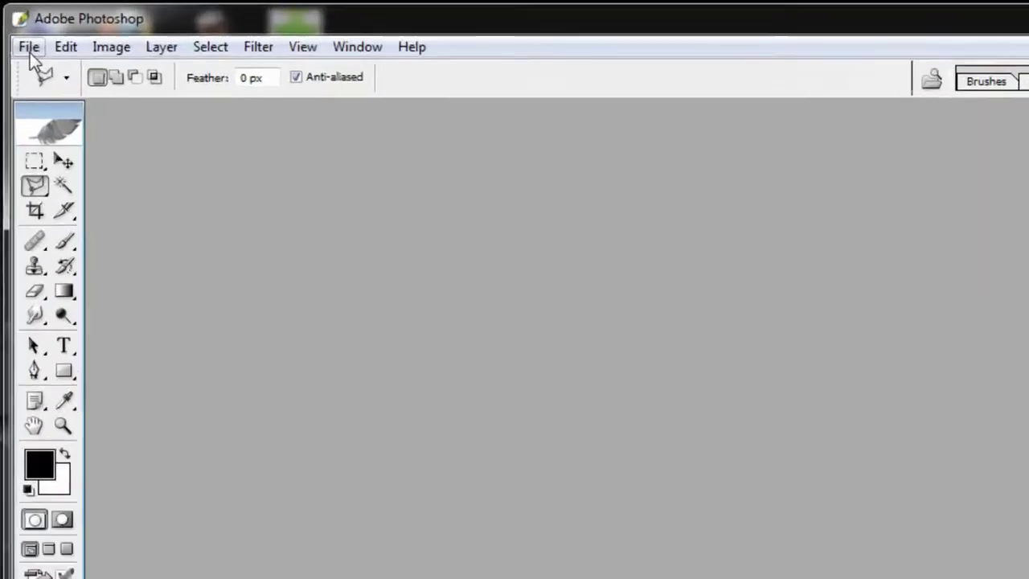
left_click(35, 61)
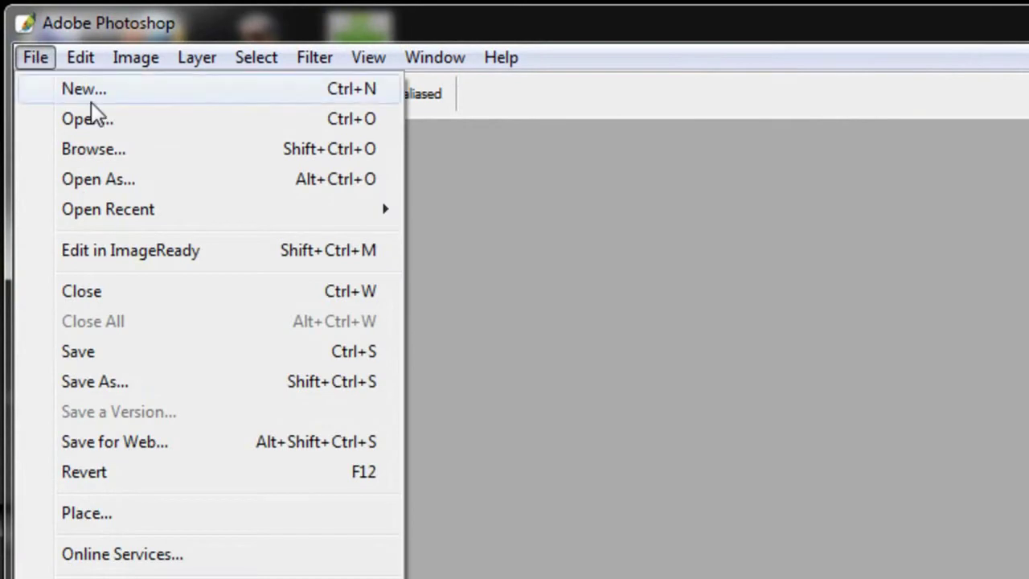
left_click(90, 92)
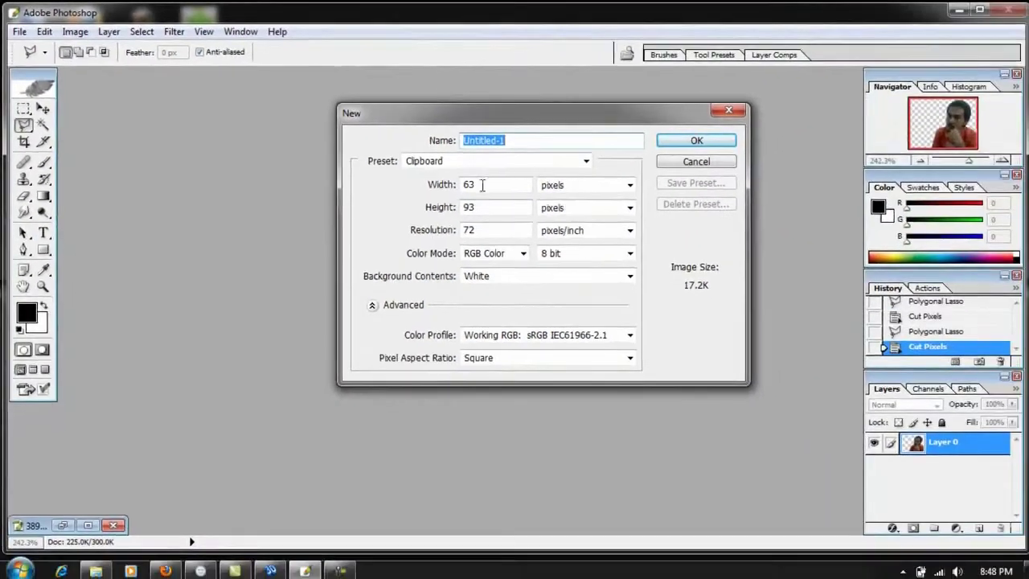
Create a blank document 844 pixels wide and 313 pixels high at 72 pixels/inch, and move its window toward the middle of the workspace
double_click(482, 184)
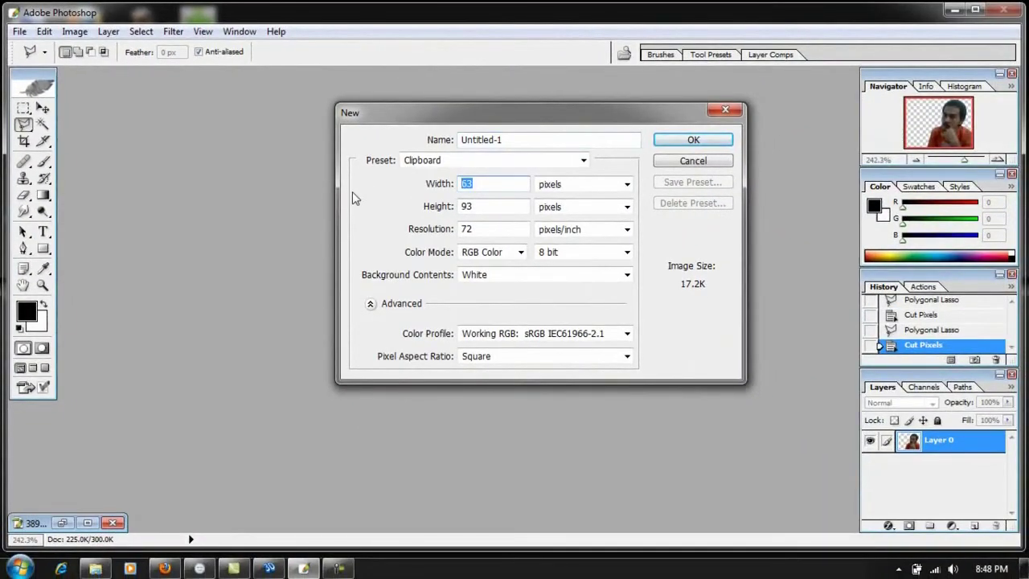
type("844")
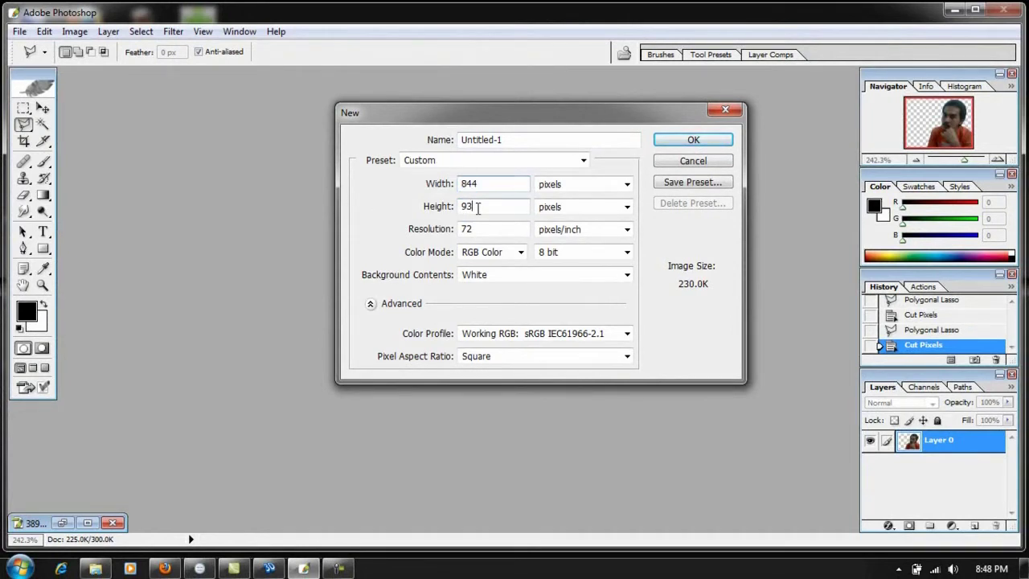
double_click(477, 206)
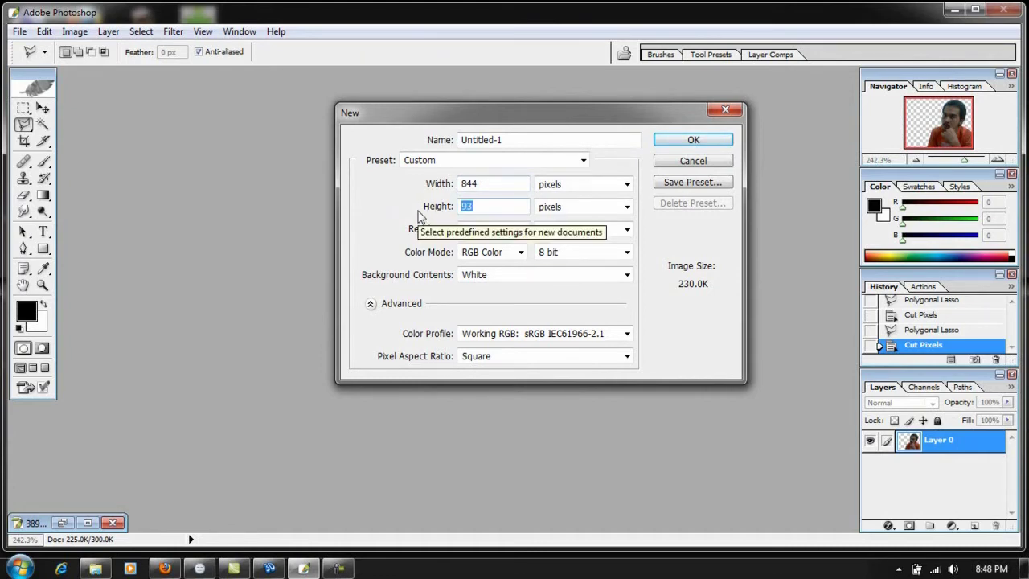
type("343")
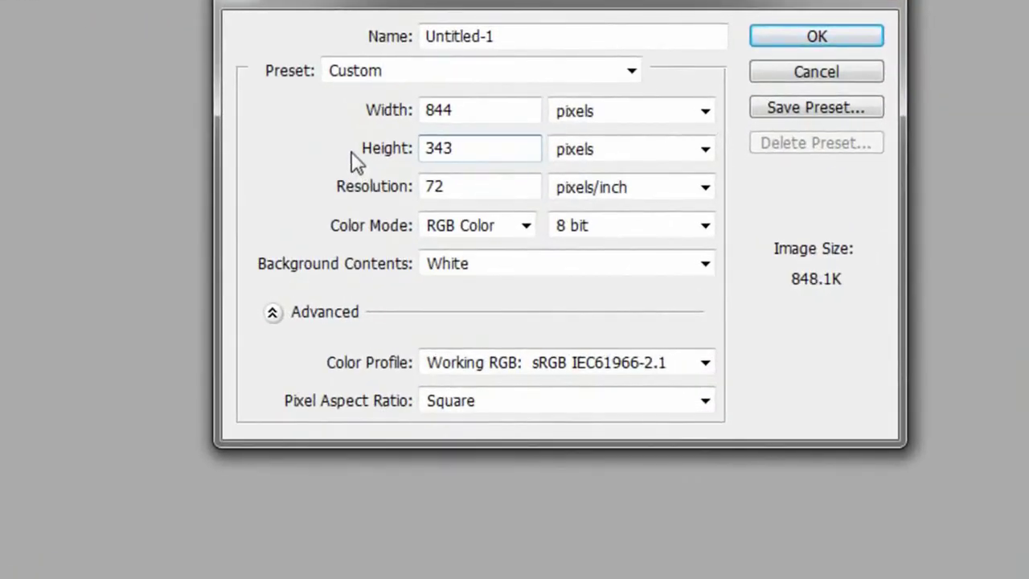
key("BackSpace")
key("BackSpace")
type("13")
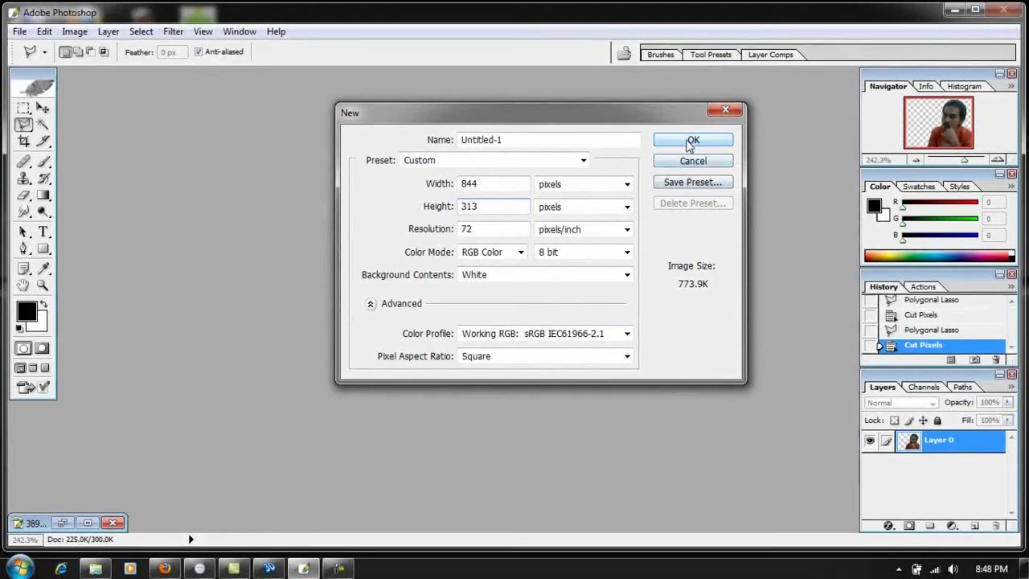
double_click(467, 229)
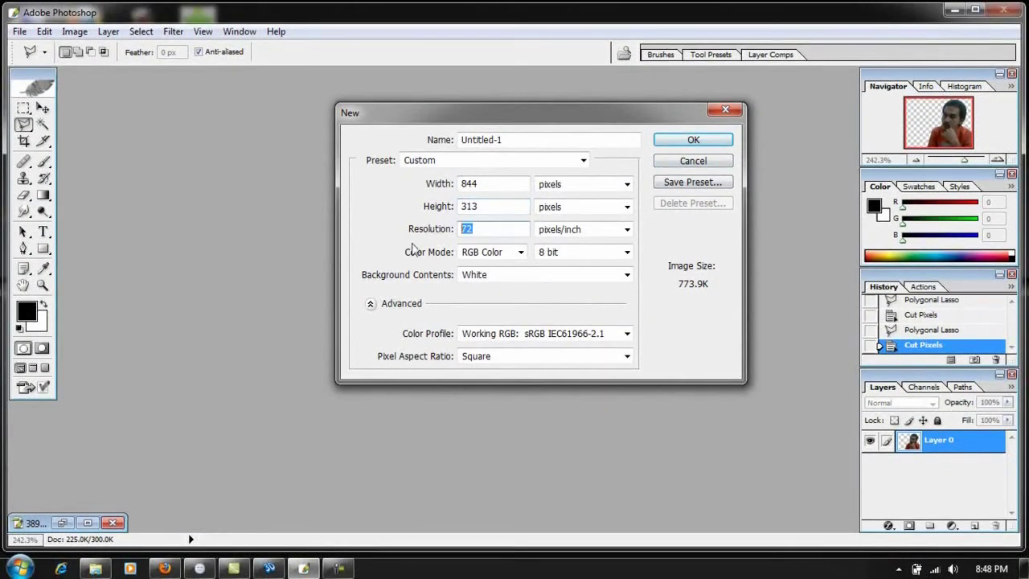
left_click(696, 141)
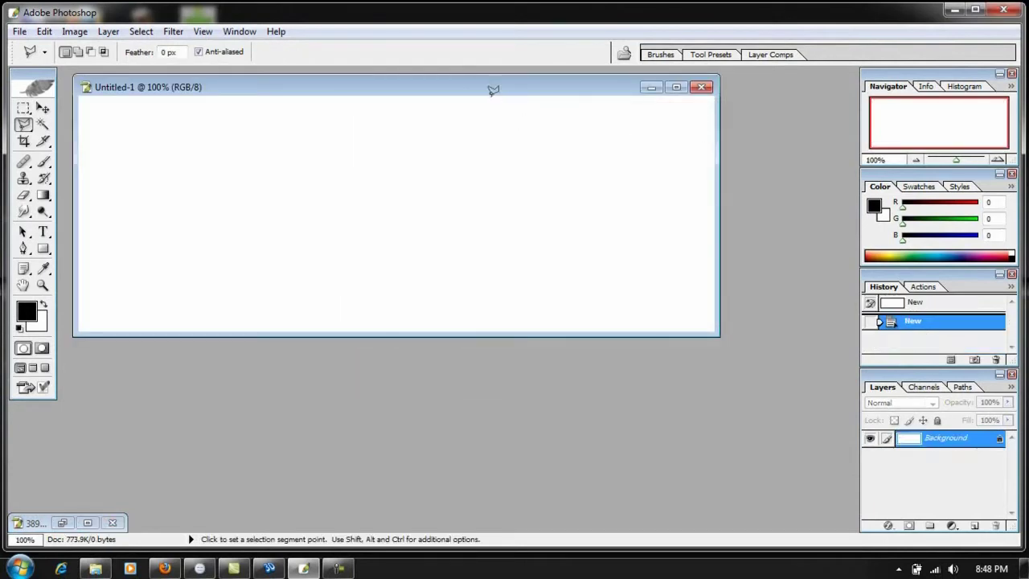
left_click_drag(486, 94, 555, 197)
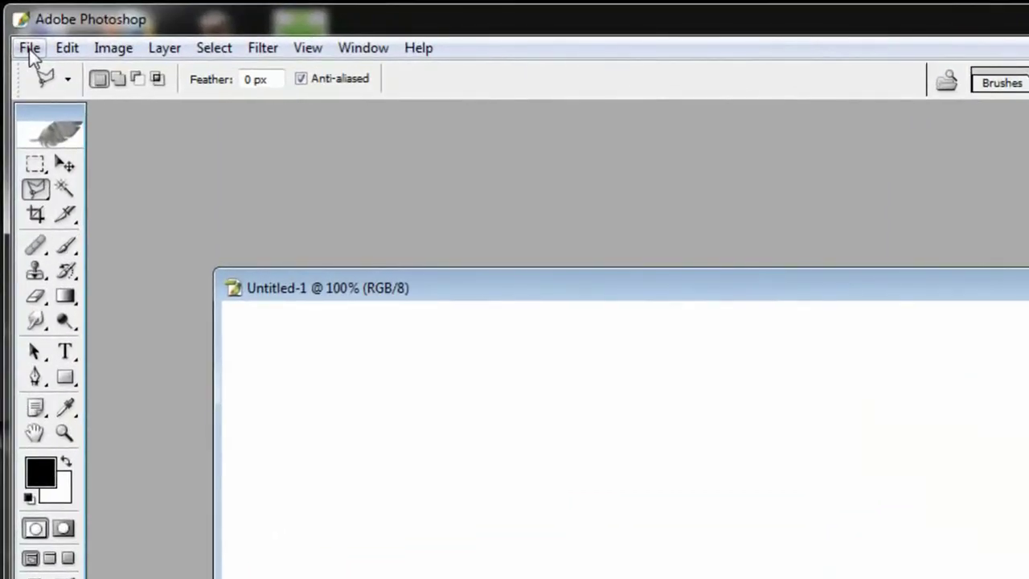
left_click(30, 50)
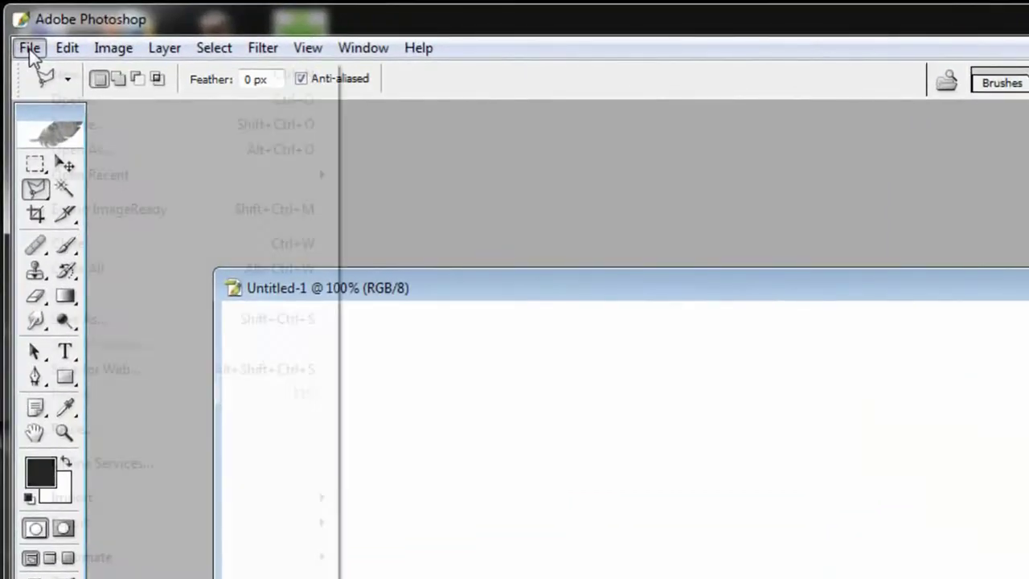
mouse_move(113, 47)
left_click(508, 172)
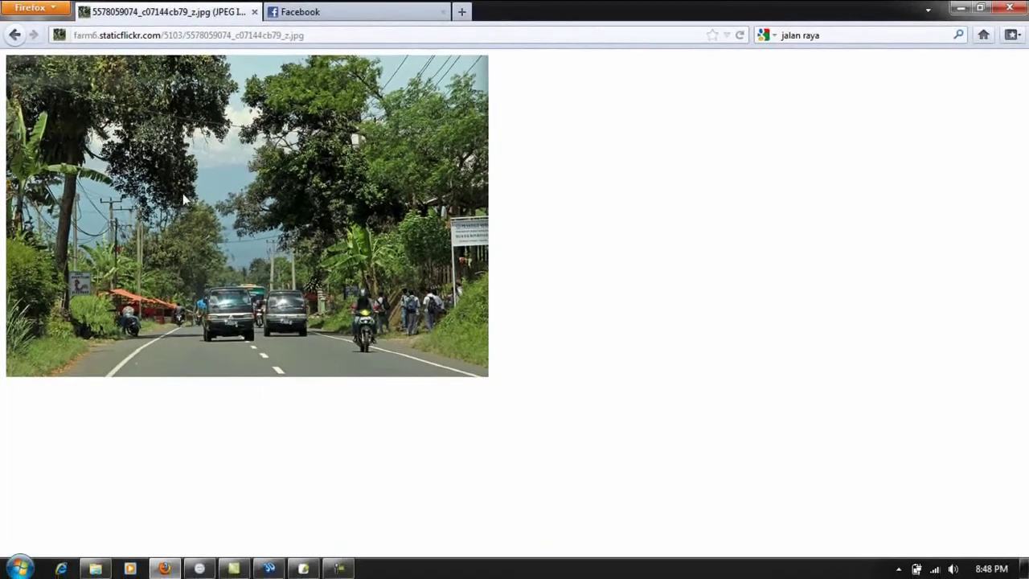
right_click(225, 239)
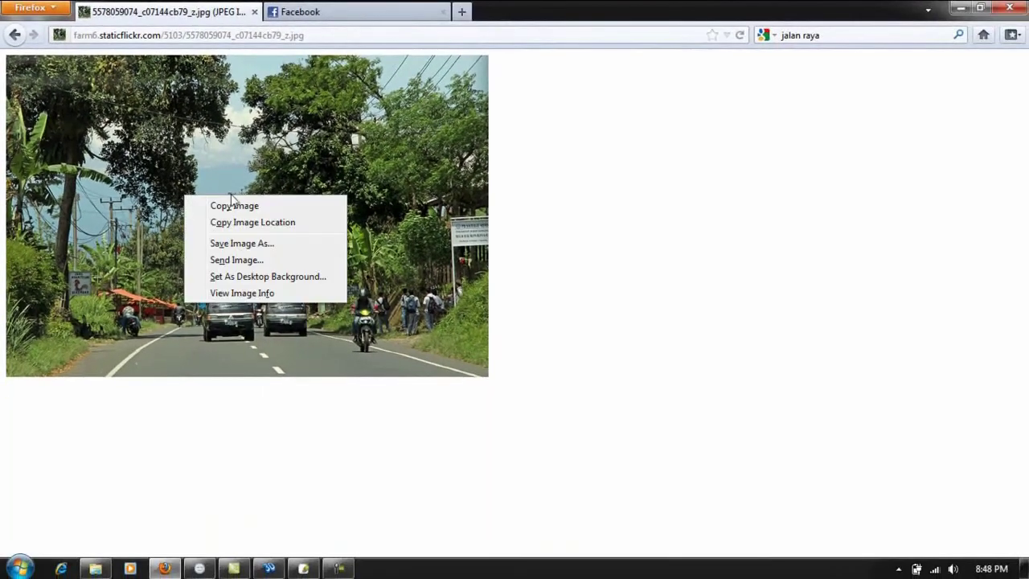
left_click(225, 246)
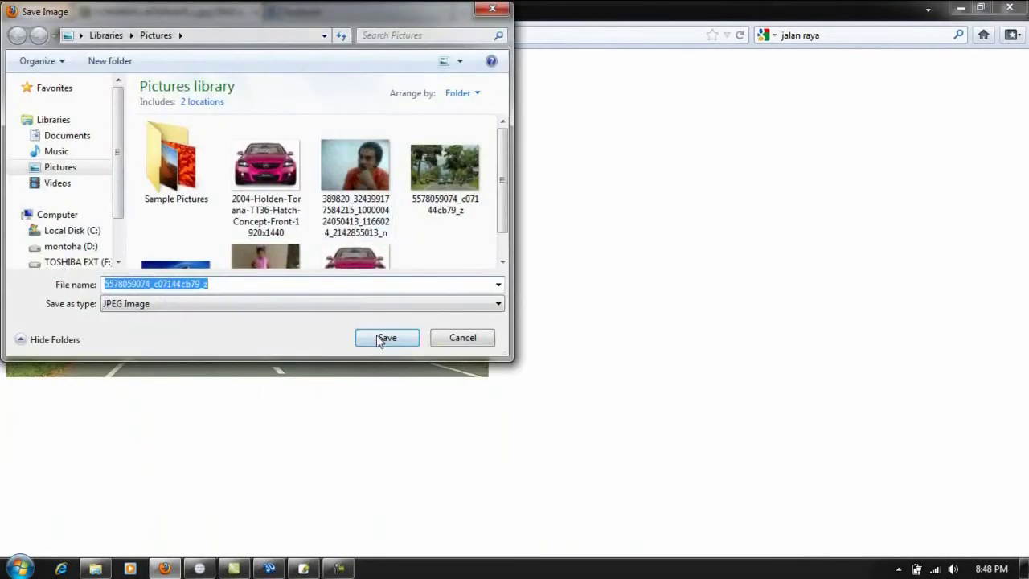
left_click(387, 336)
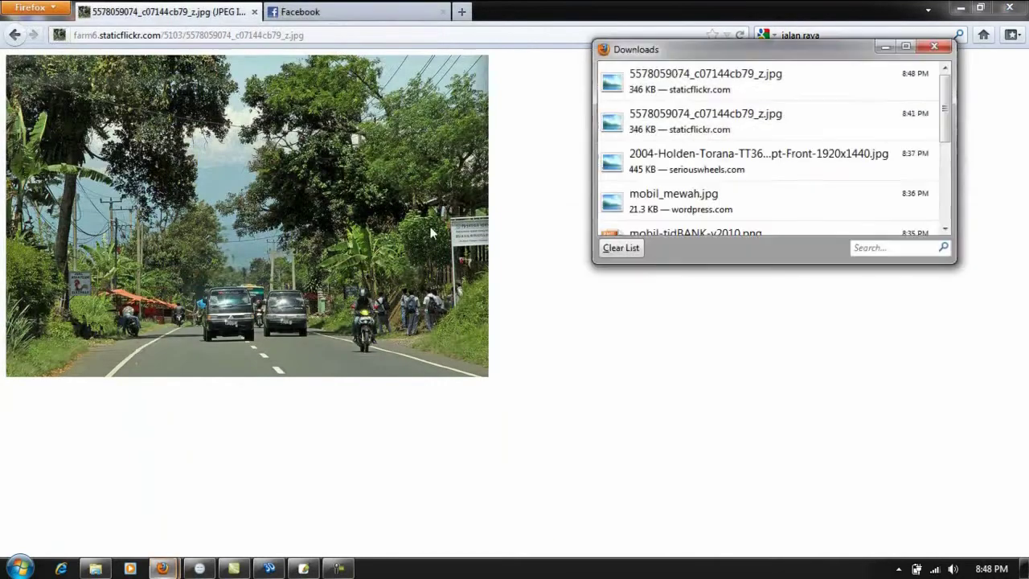
left_click(563, 290)
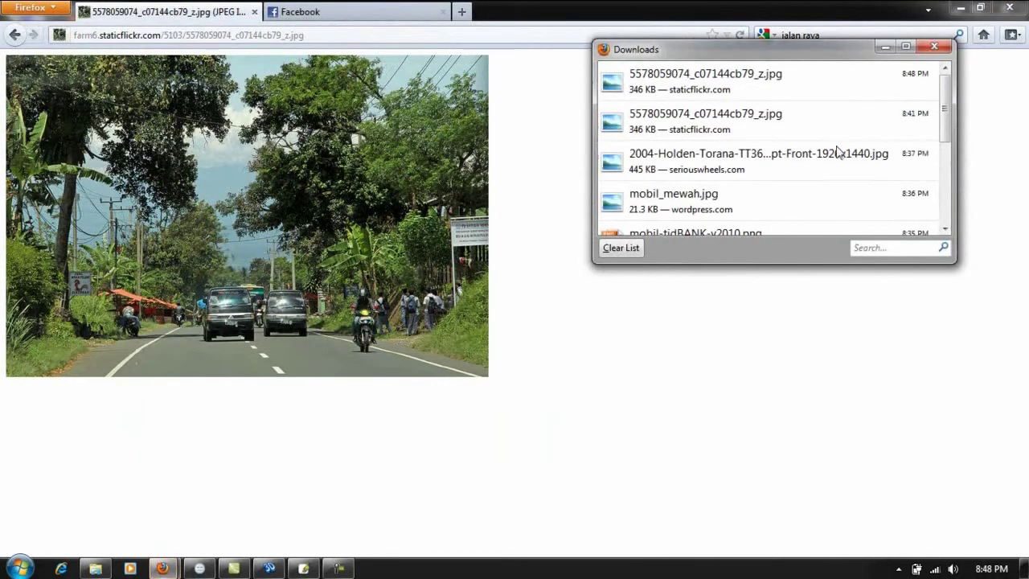
left_click(933, 47)
left_click(960, 7)
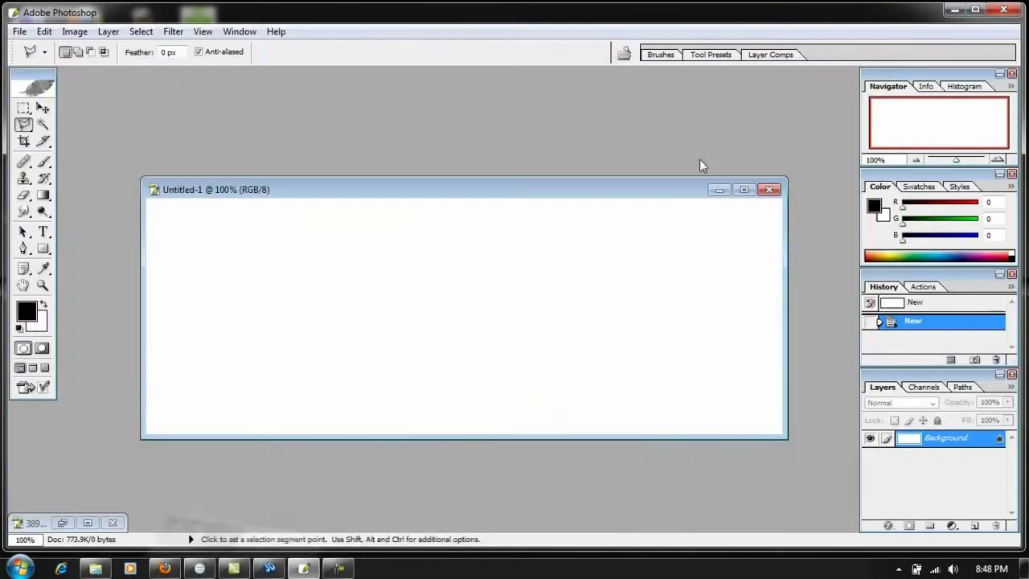
left_click(20, 31)
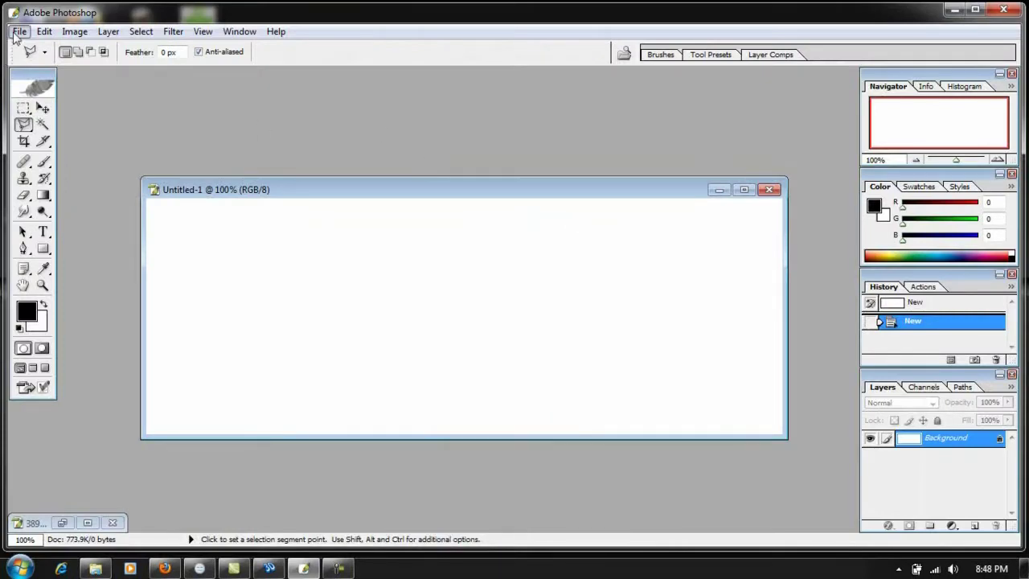
left_click(44, 67)
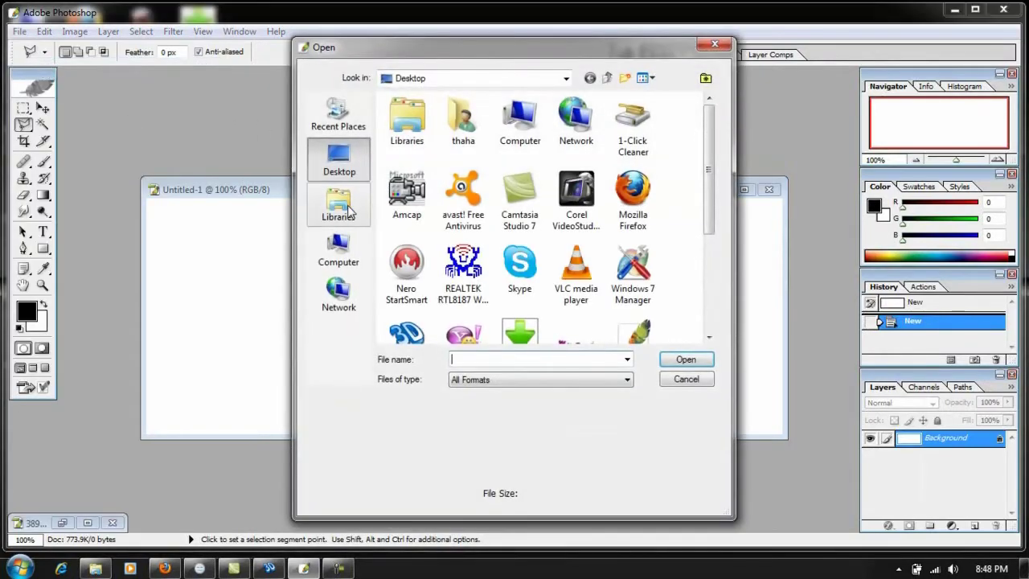
left_click(344, 211)
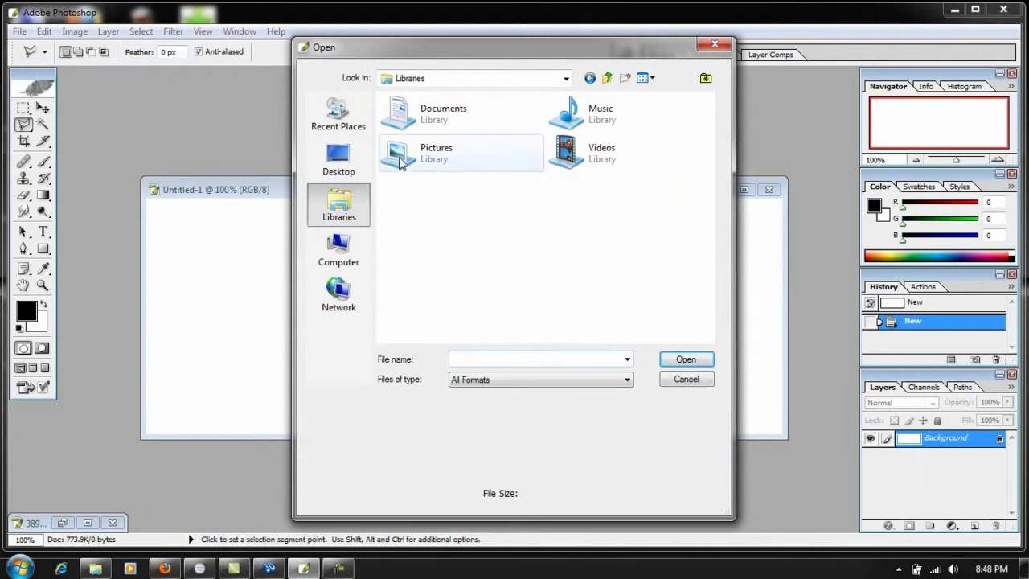
double_click(405, 129)
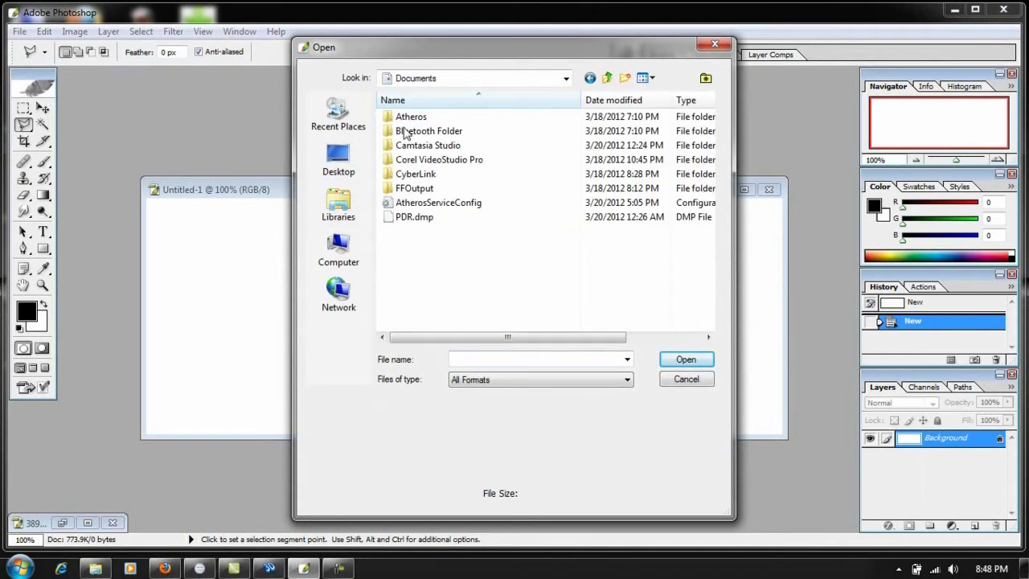
left_click(591, 78)
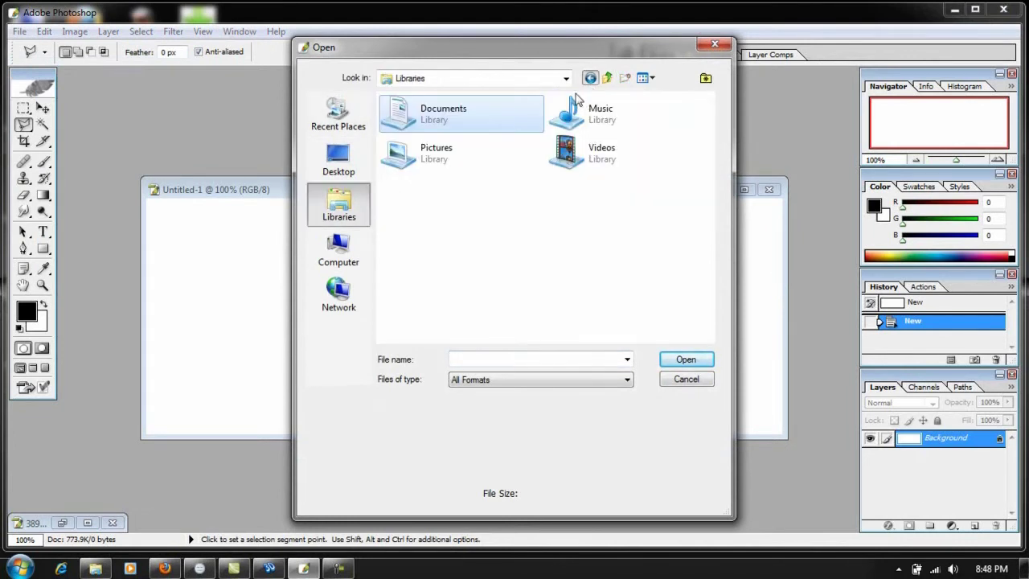
double_click(437, 151)
left_click(656, 145)
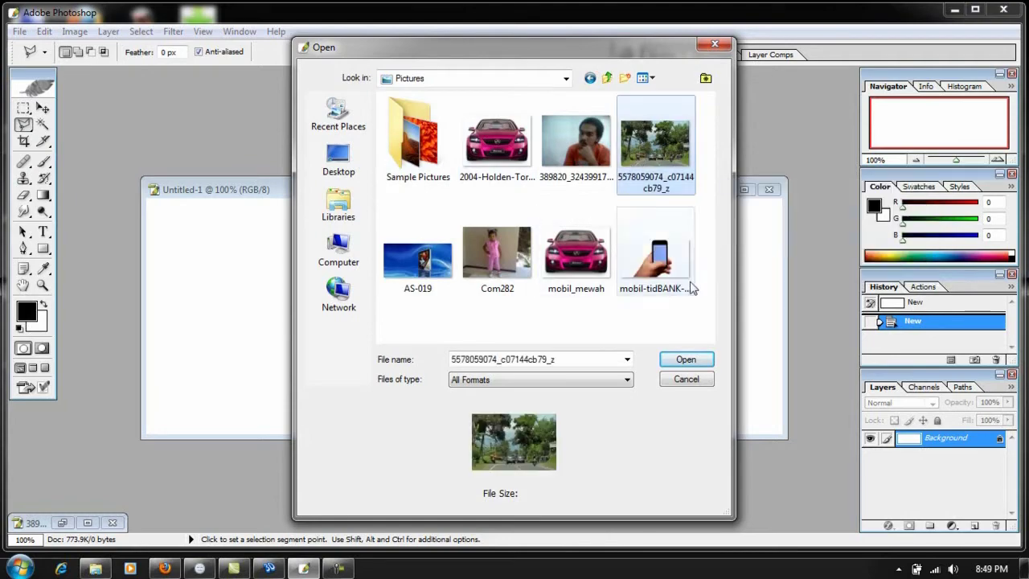
left_click(685, 361)
left_click_drag(317, 97, 311, 136)
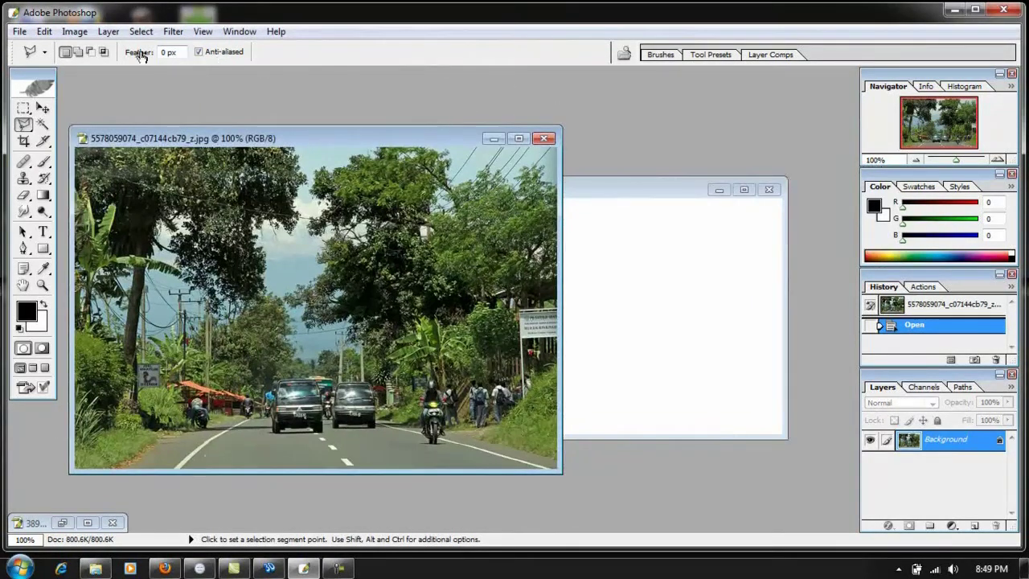
Open the car picture mobil_mewah and place its window beside the road photo
left_click(19, 31)
left_click(37, 68)
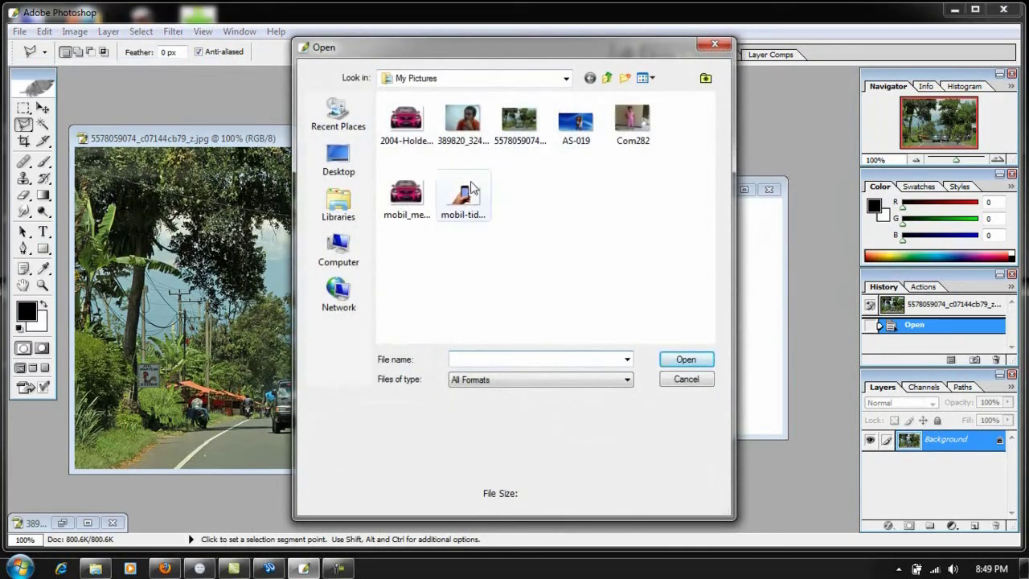
left_click(424, 206)
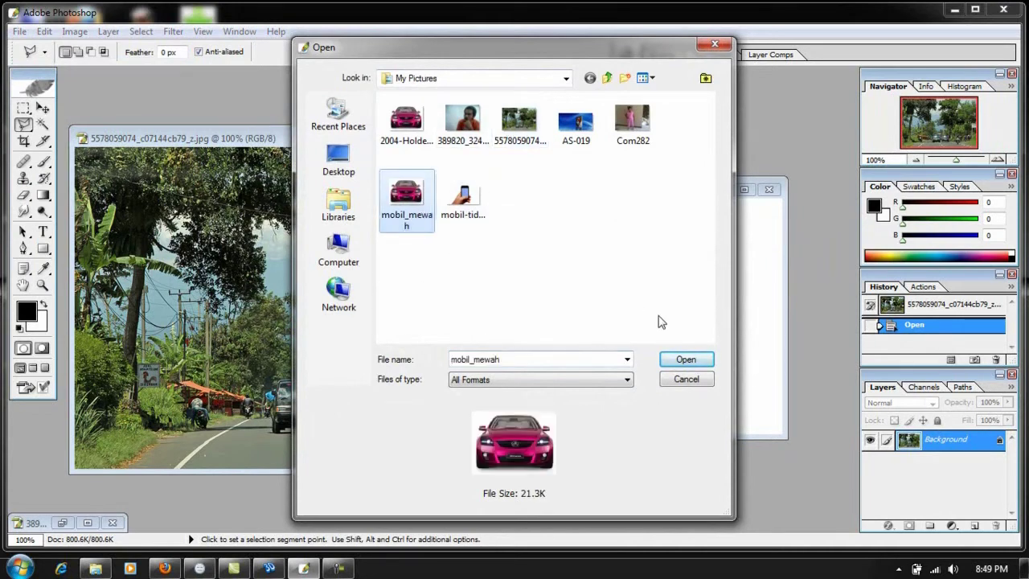
left_click(683, 359)
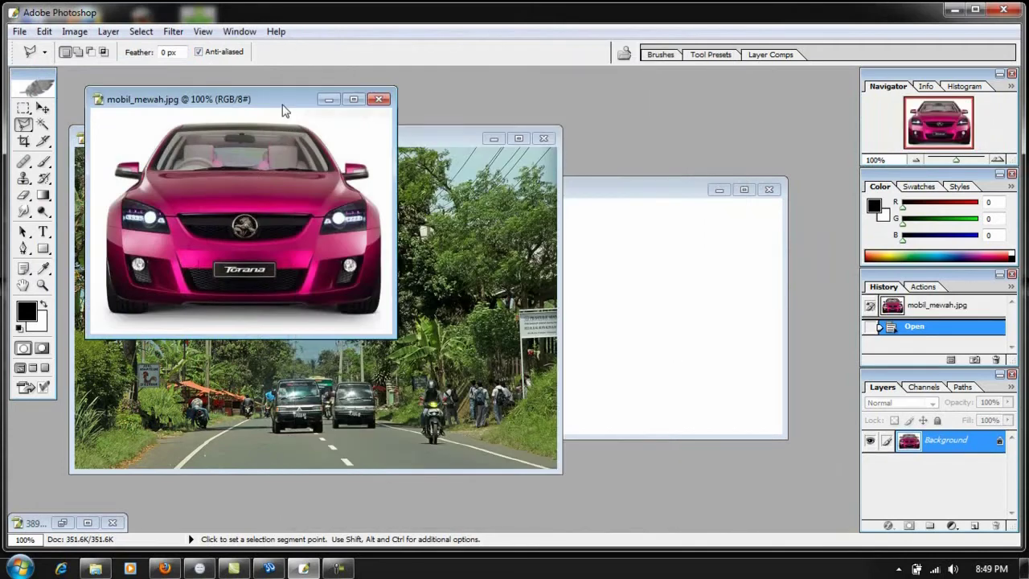
left_click_drag(286, 107, 724, 202)
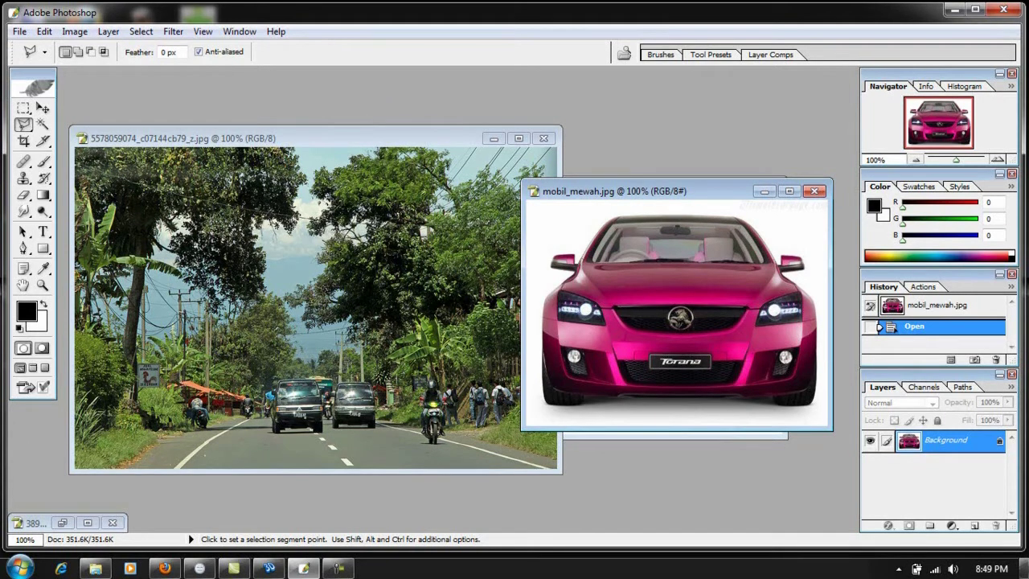
Copy the car picture into the road photo as a new layer with the Move tool, placing it over the road
left_click(42, 109)
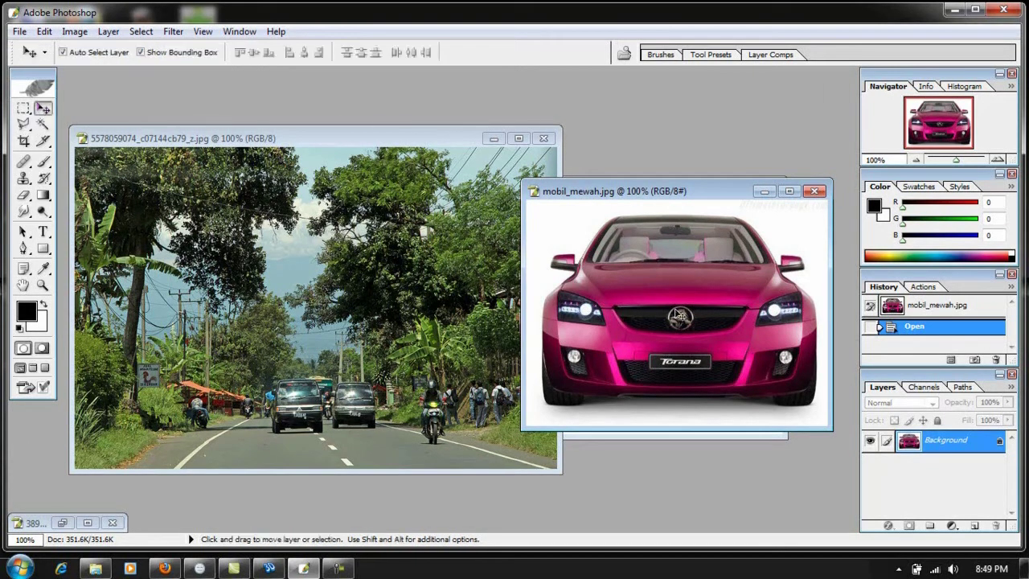
left_click_drag(681, 296, 307, 304)
scroll(314, 300, "up", 1)
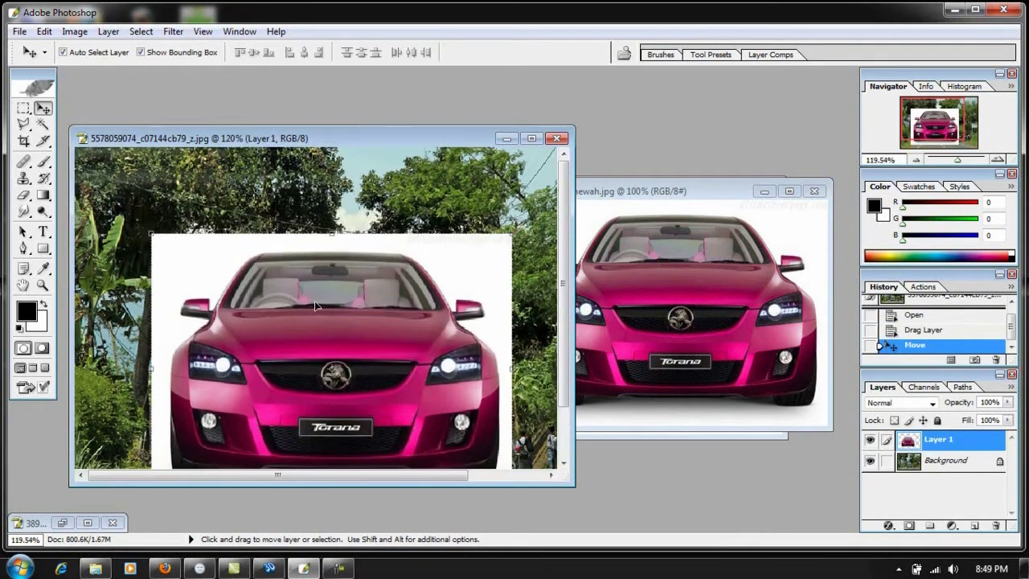
scroll(314, 301, "down", 1)
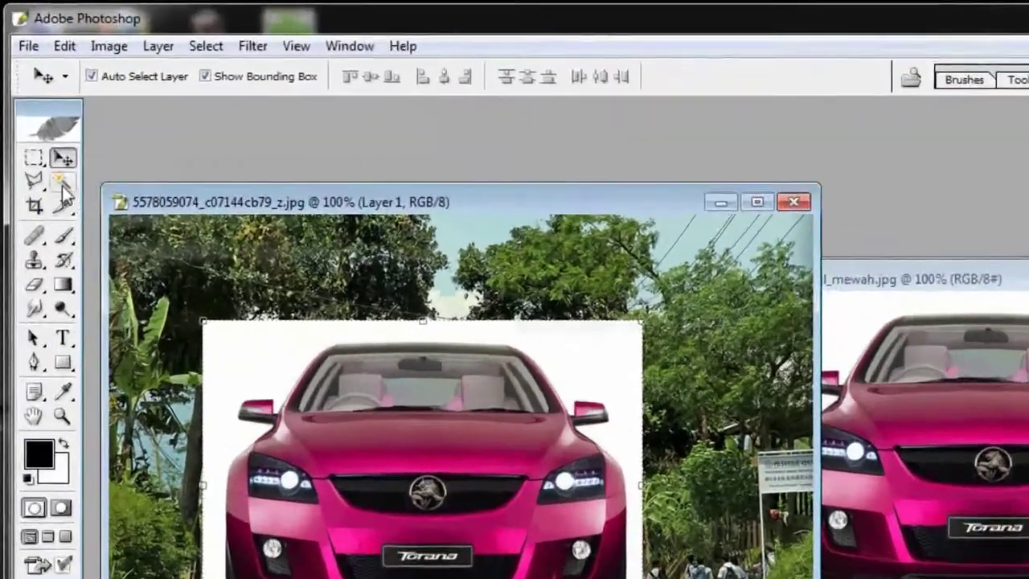
Select the white background around the car with the Magic Wand at tolerance 32 and cut it out
left_click(63, 184)
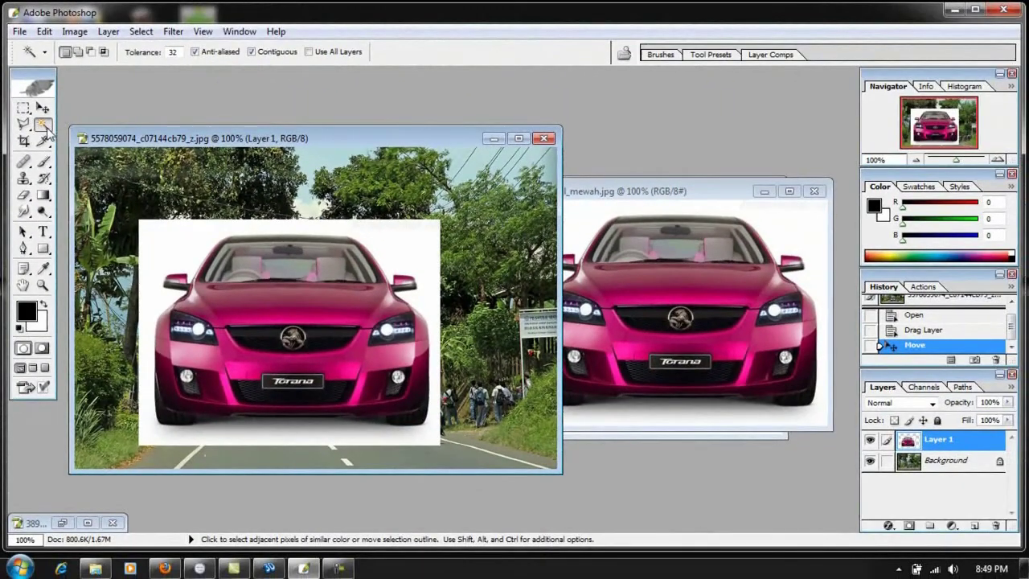
left_click(205, 238)
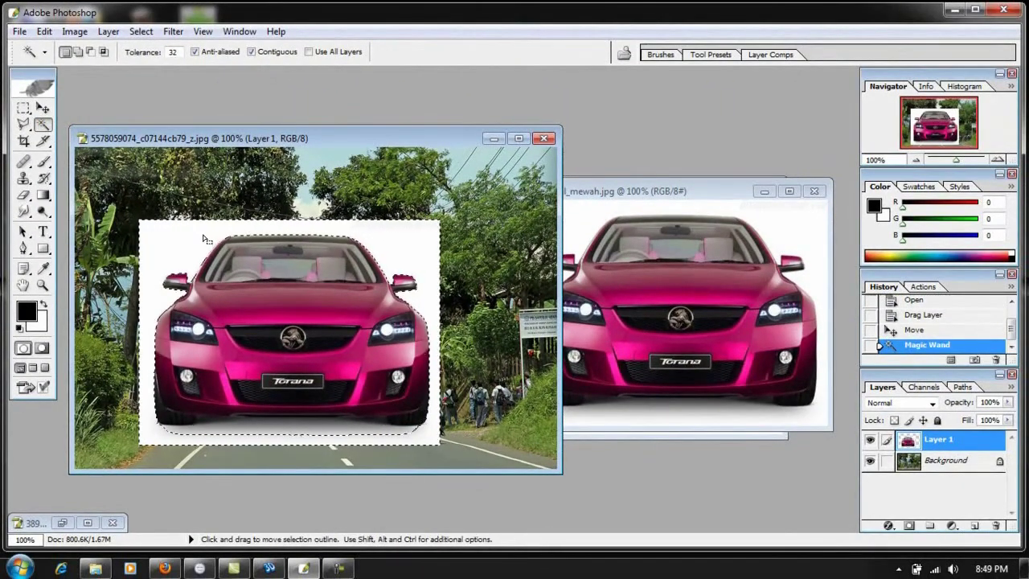
key("ctrl")
key("ctrl+x")
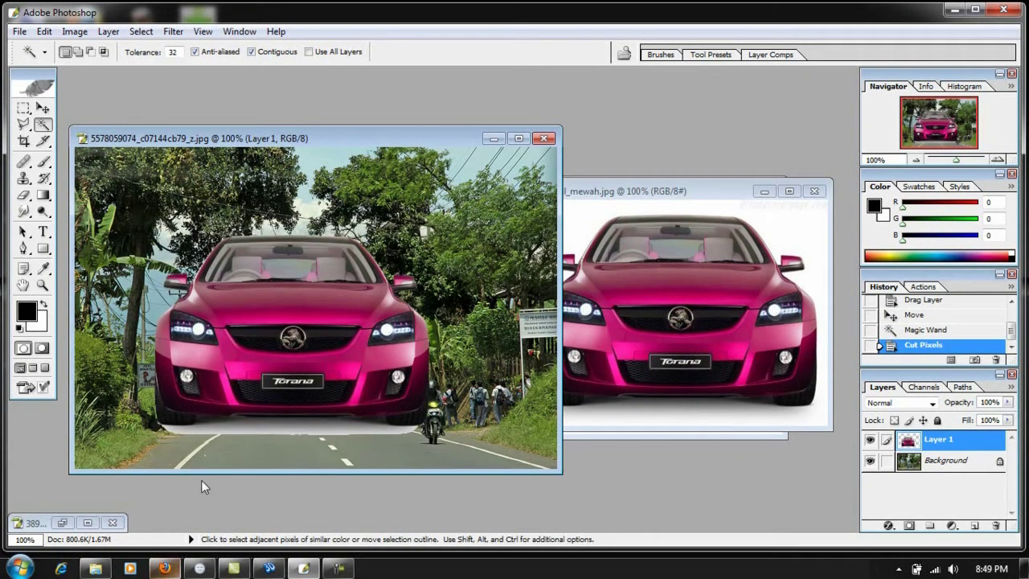
Select the pale shadow strip left beneath the car with the Magic Wand and cut it from the car layer
left_click(283, 429)
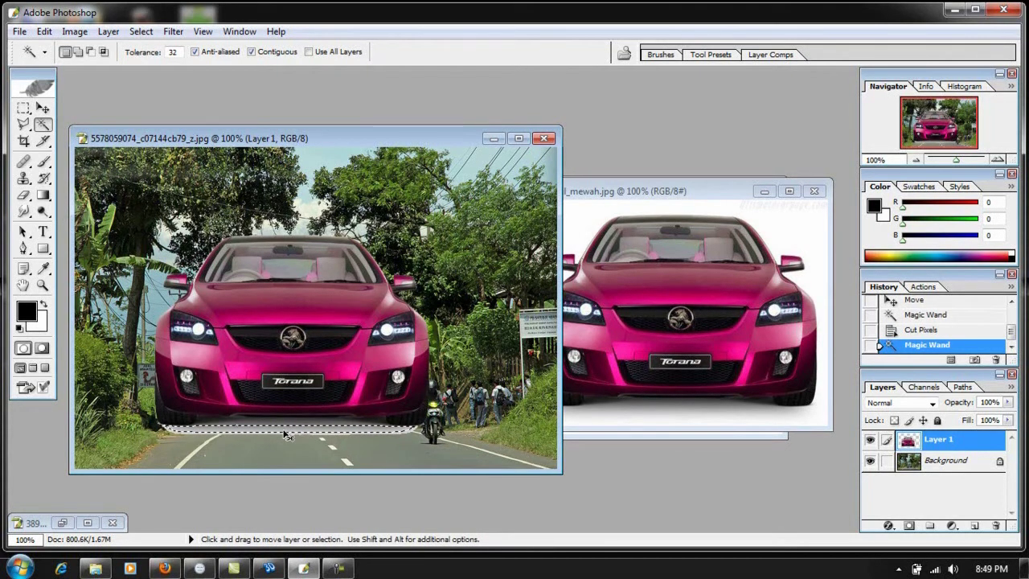
key("ctrl+v")
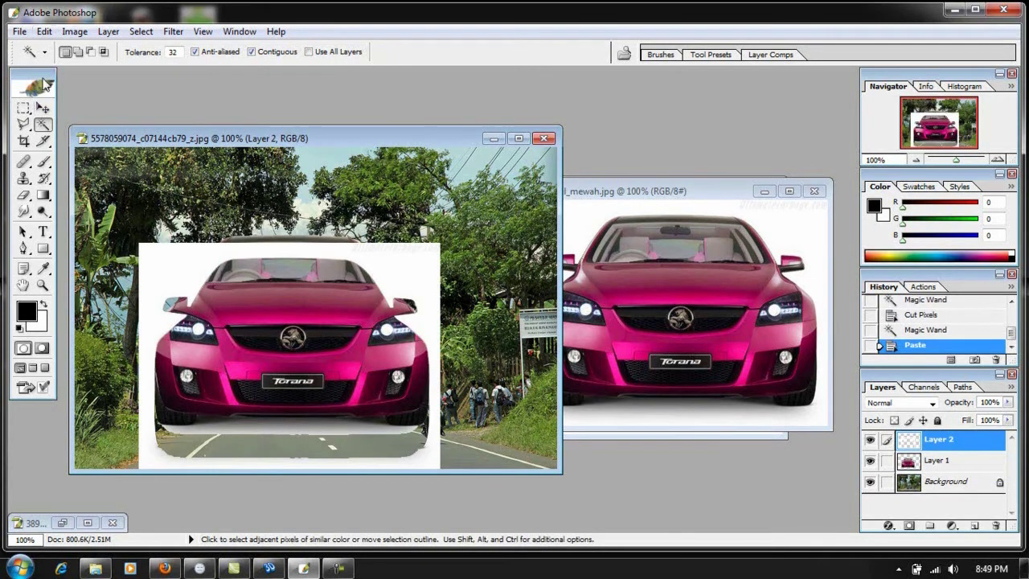
left_click(44, 31)
left_click(73, 46)
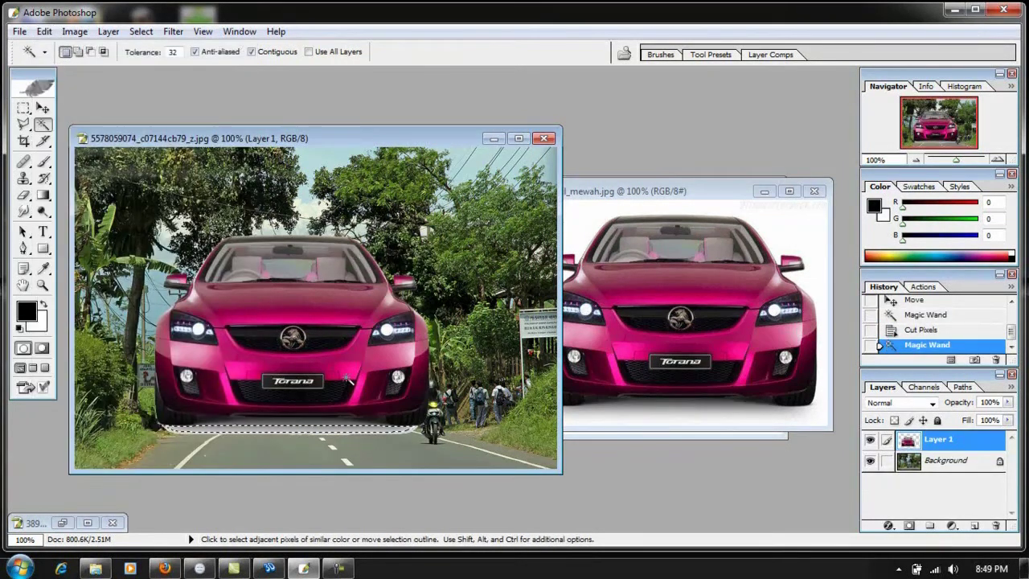
key("ctrl+x")
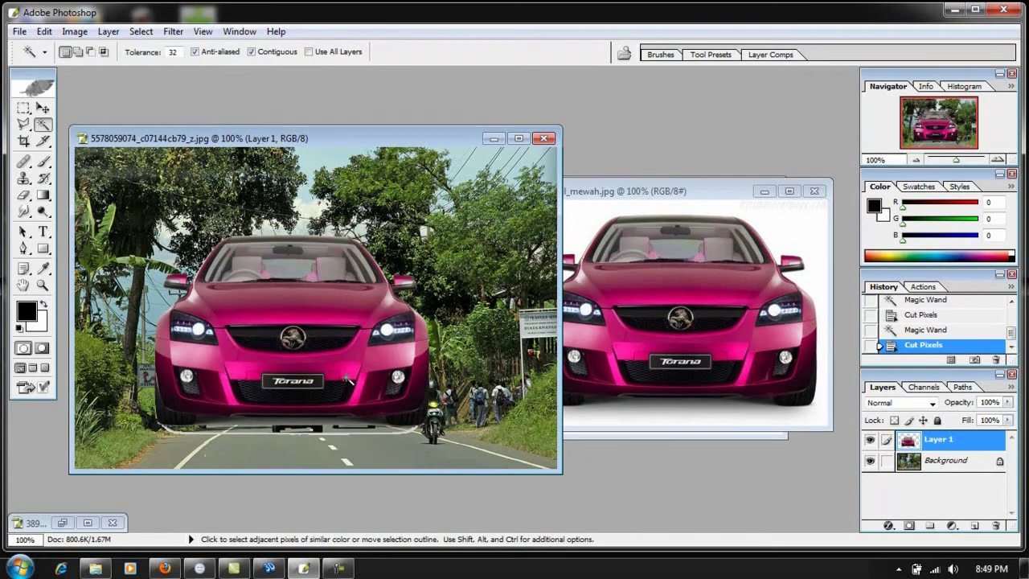
Cut the remaining outline below the car's tyres from the car layer using a rectangular selection
left_click(23, 108)
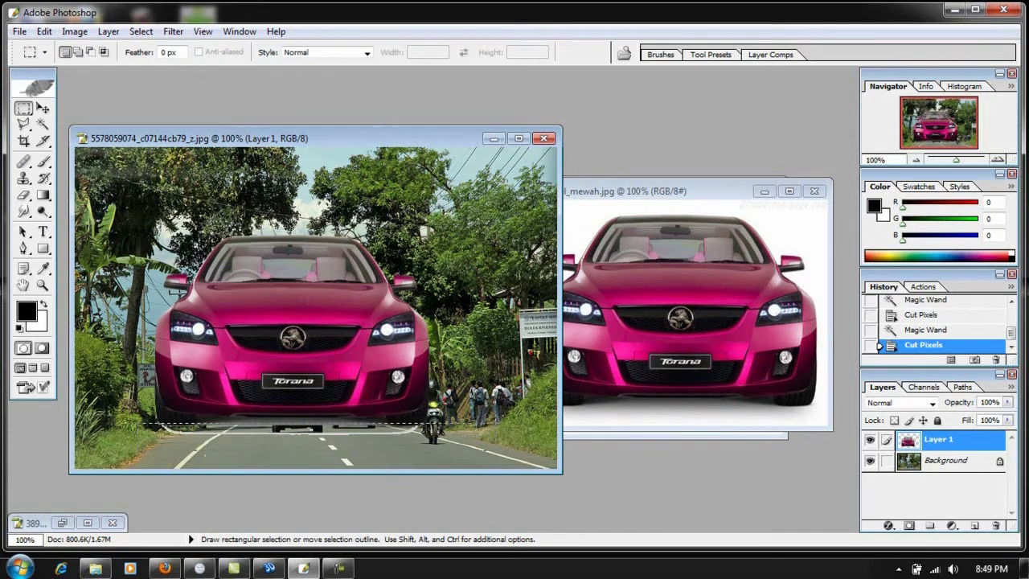
left_click_drag(138, 447, 495, 425)
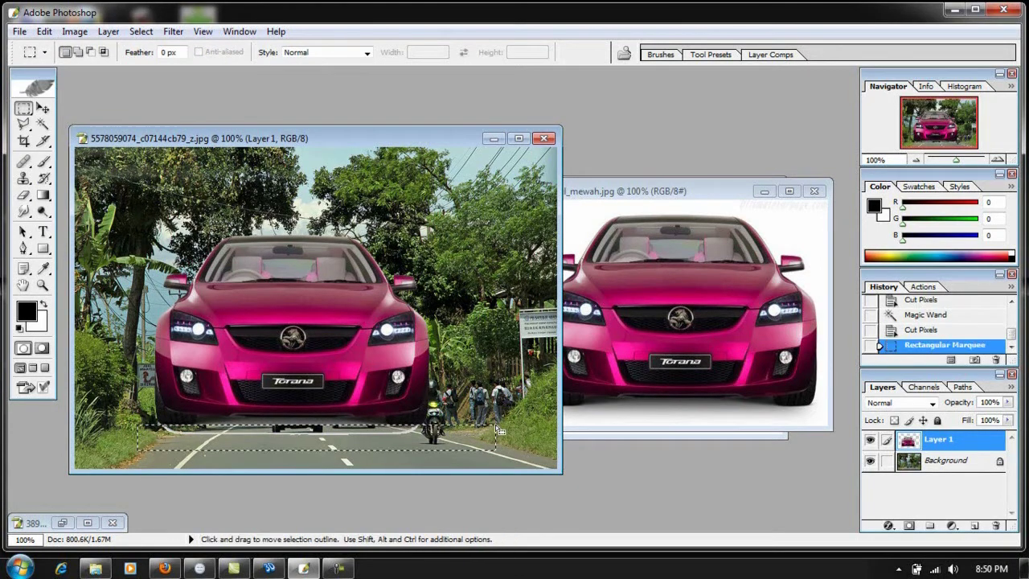
key("ctrl+x")
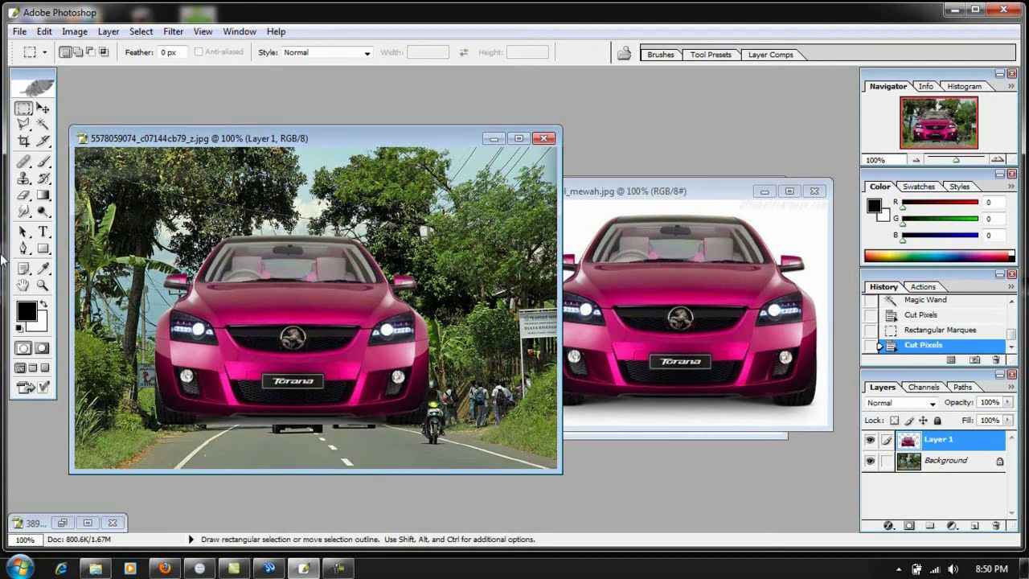
Move the car down until its tyres rest at the lower edge of the road photo
left_click(44, 108)
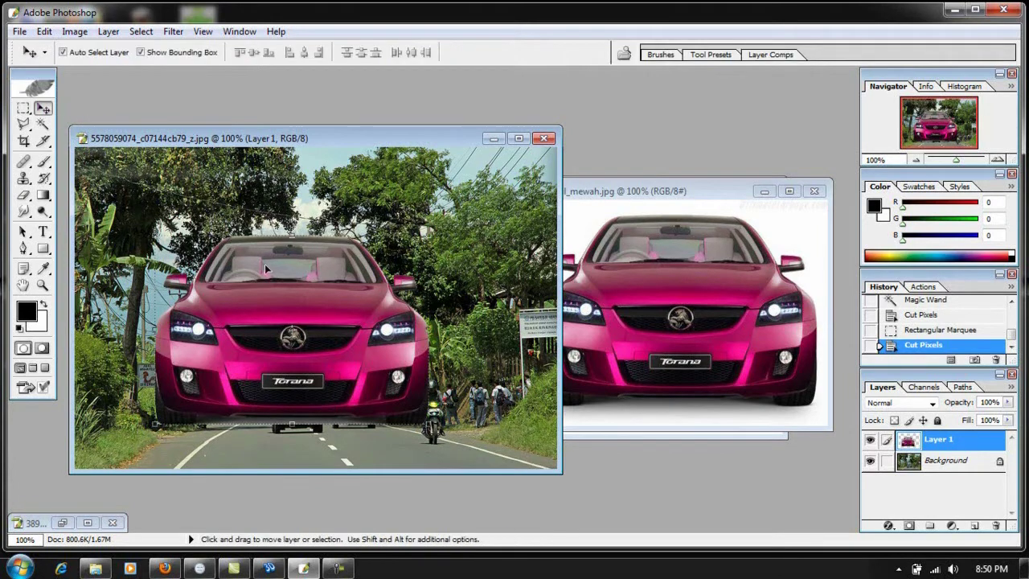
left_click_drag(300, 303, 310, 327)
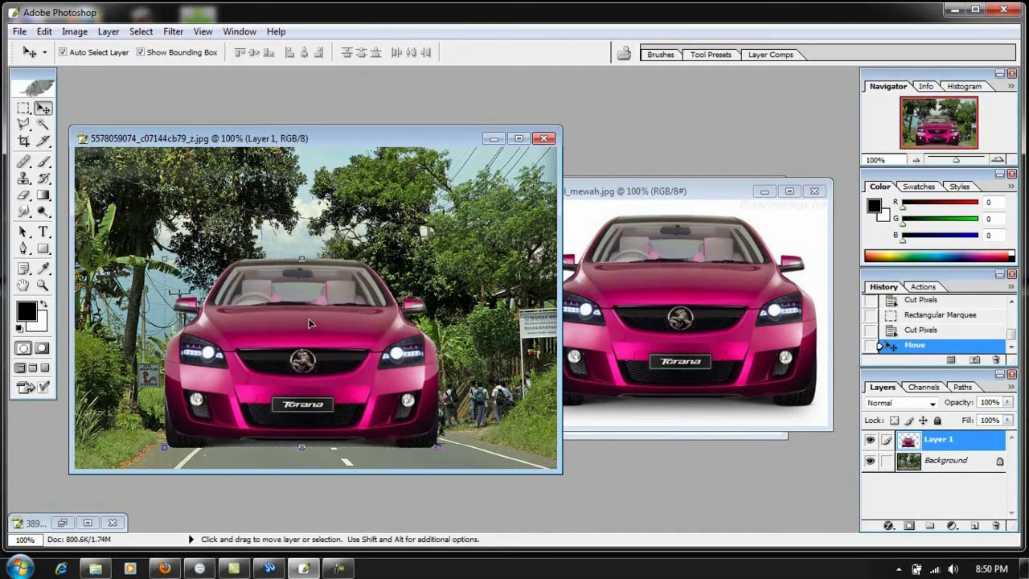
left_click_drag(311, 325, 316, 338)
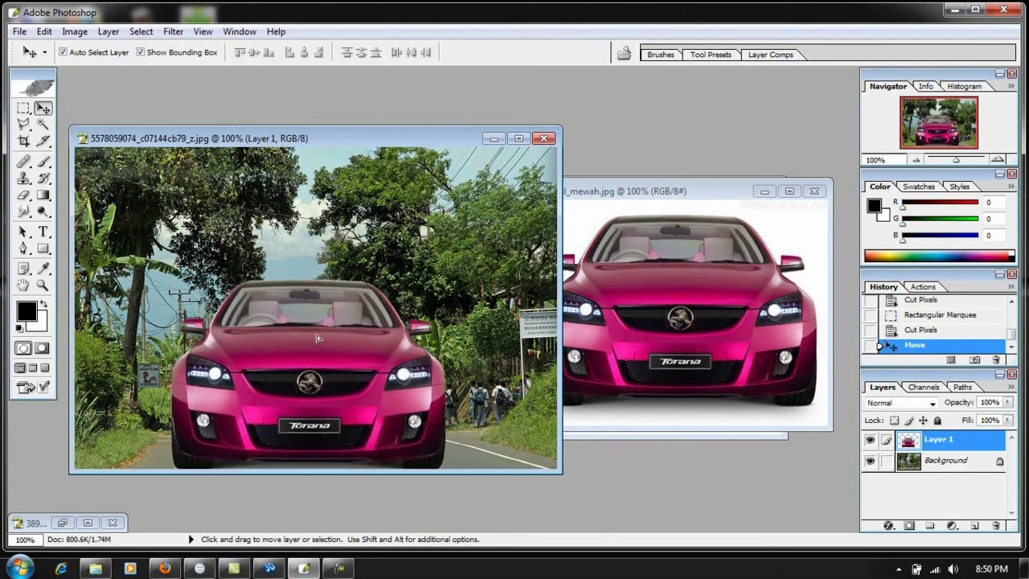
Scale the car down to about 83.2% width and 75.3% height and apply the transformation
left_click_drag(447, 279, 398, 329)
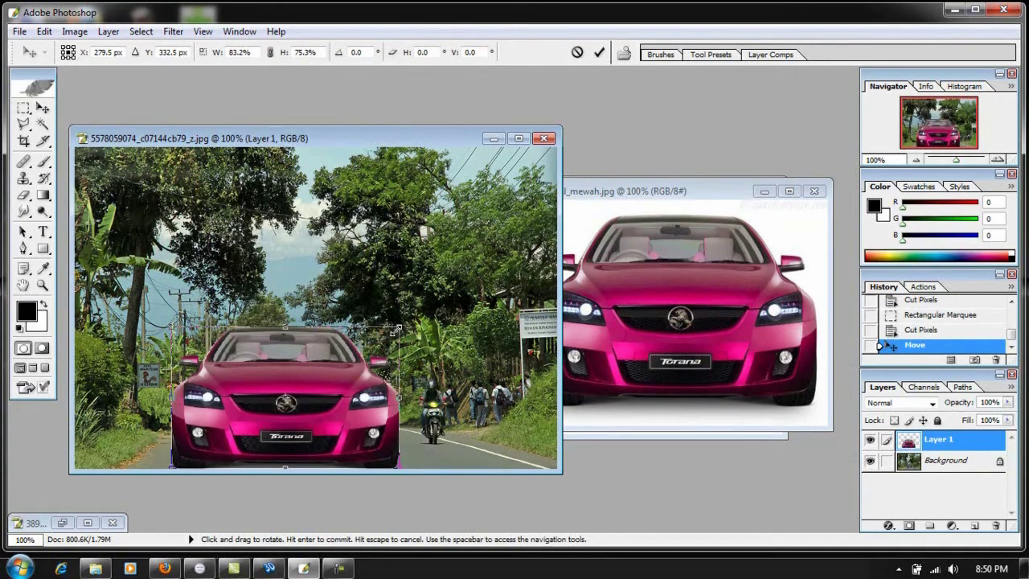
left_click_drag(394, 138, 467, 138)
left_click(42, 107)
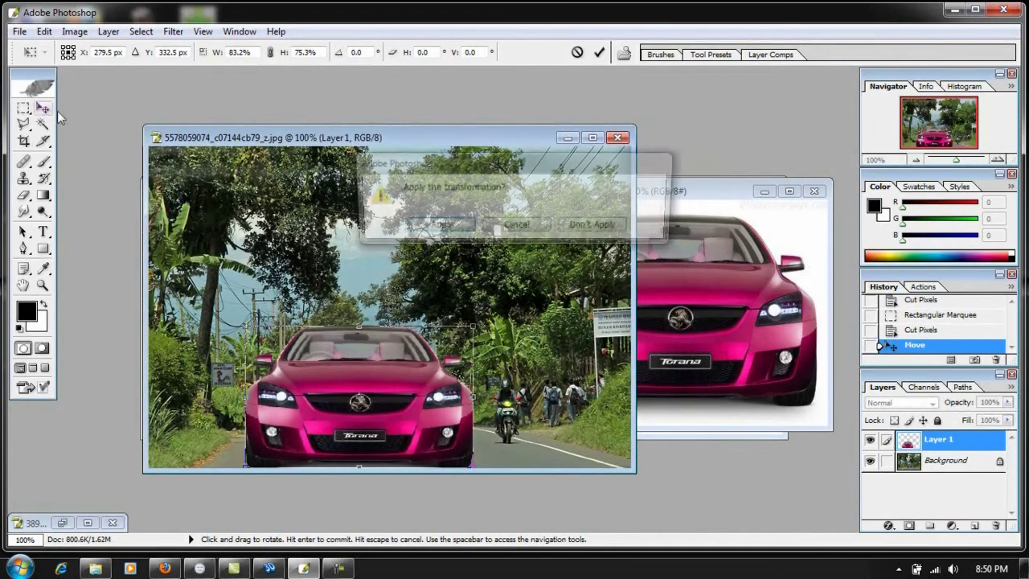
left_click(446, 224)
Open the portrait of the man in orange from My Pictures and copy his cut-out into the road photo as a new layer
scroll(474, 278, "up", 2)
scroll(529, 325, "up", 1)
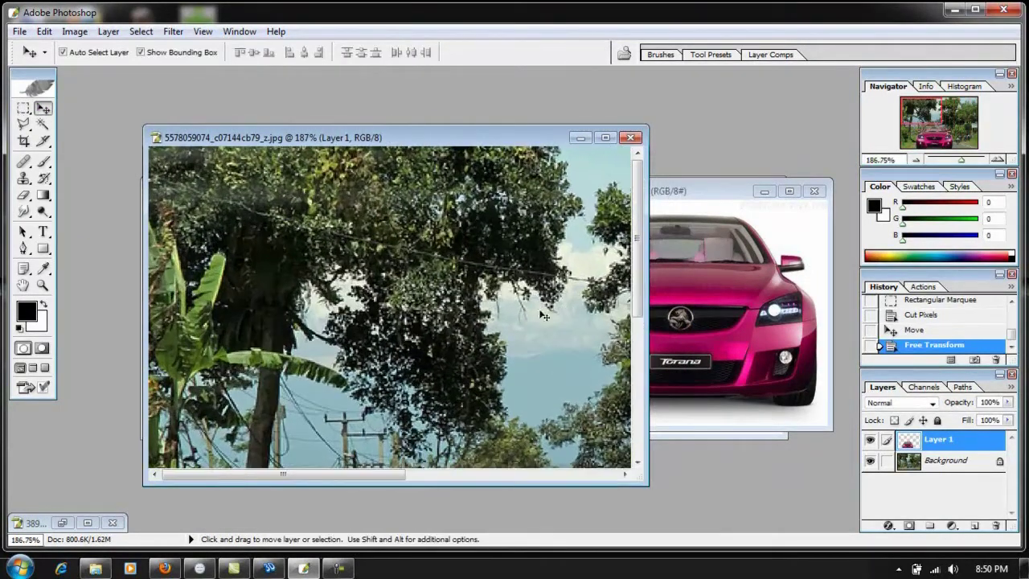
left_click_drag(638, 249, 642, 386)
left_click_drag(372, 475, 463, 483)
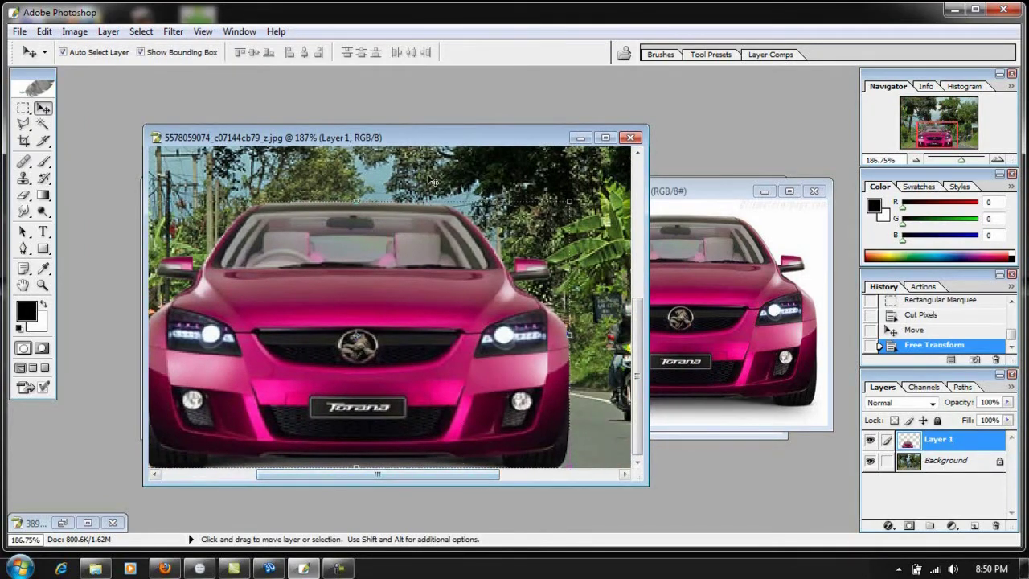
left_click_drag(433, 143, 512, 160)
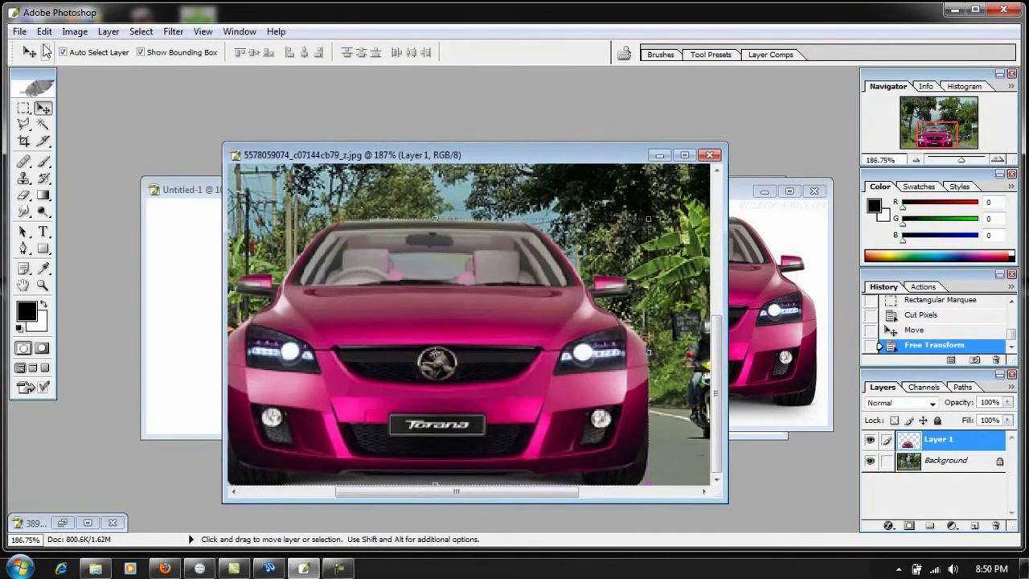
left_click(19, 32)
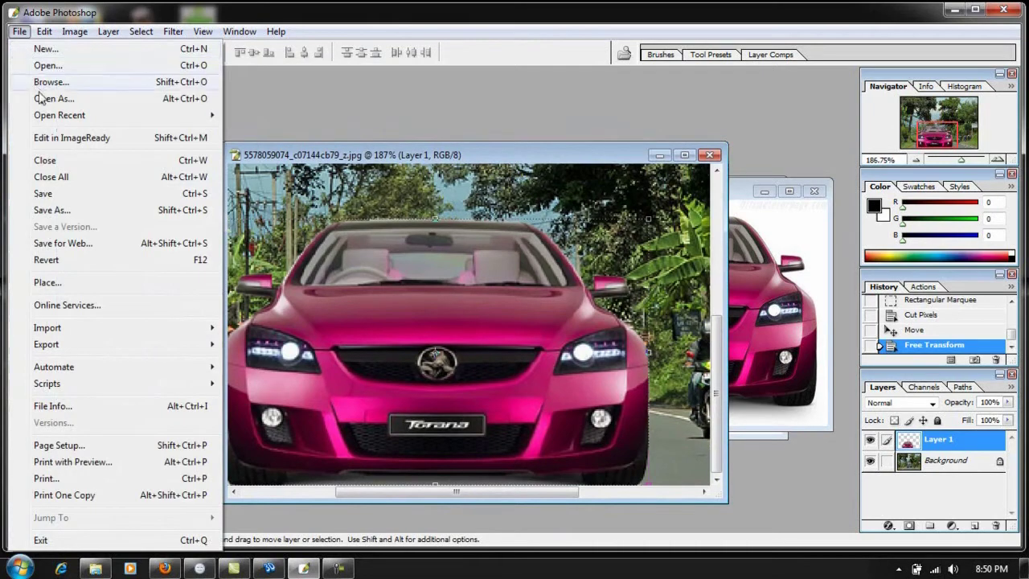
left_click(54, 66)
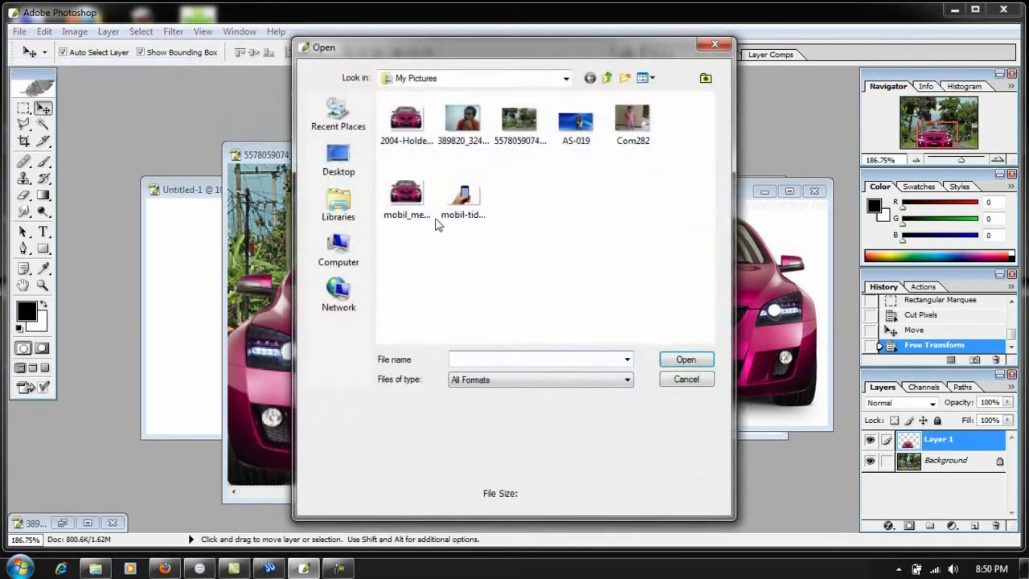
left_click(472, 127)
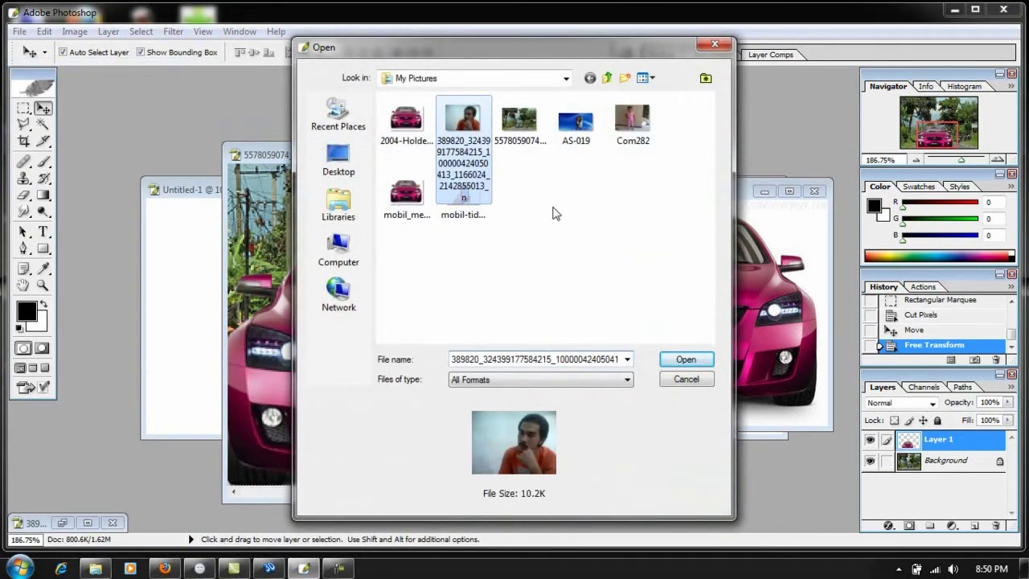
left_click(676, 366)
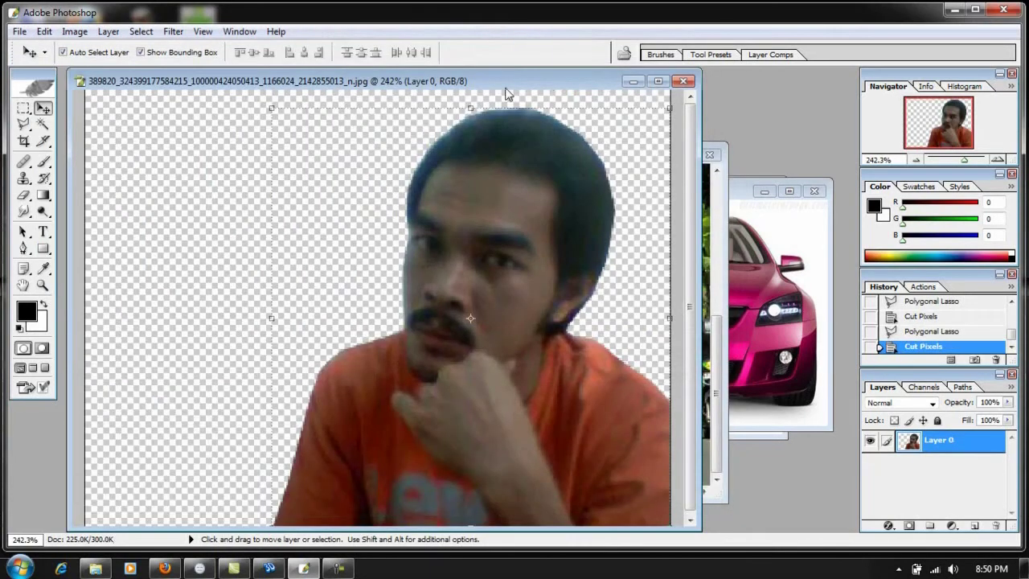
left_click_drag(505, 89, 543, 307)
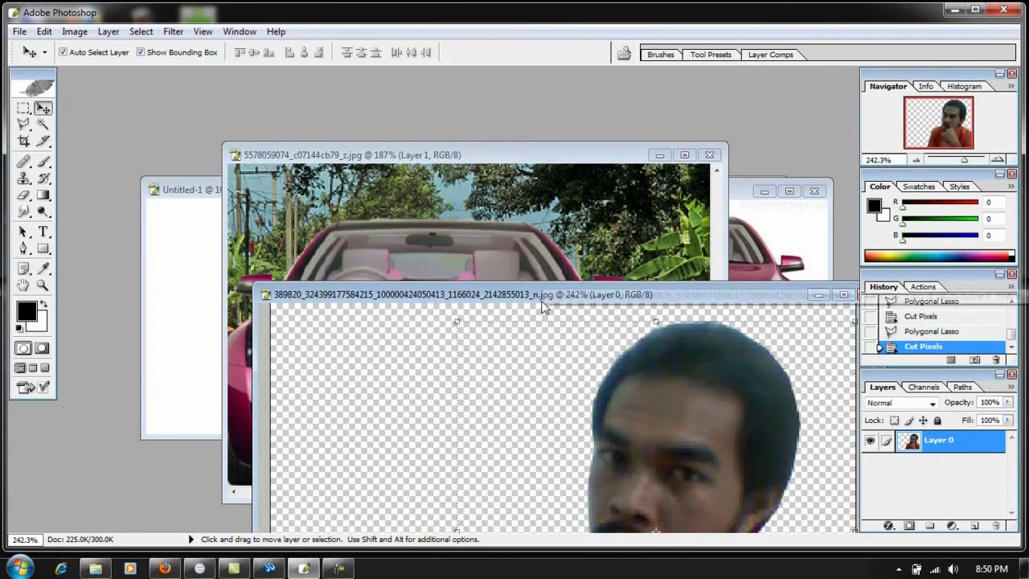
left_click_drag(676, 397, 437, 269)
Scale the man to about 28.8% width and 29% height, rotate him about 4.2°, and place him over the windshield's steering-wheel side
key("ctrl+t")
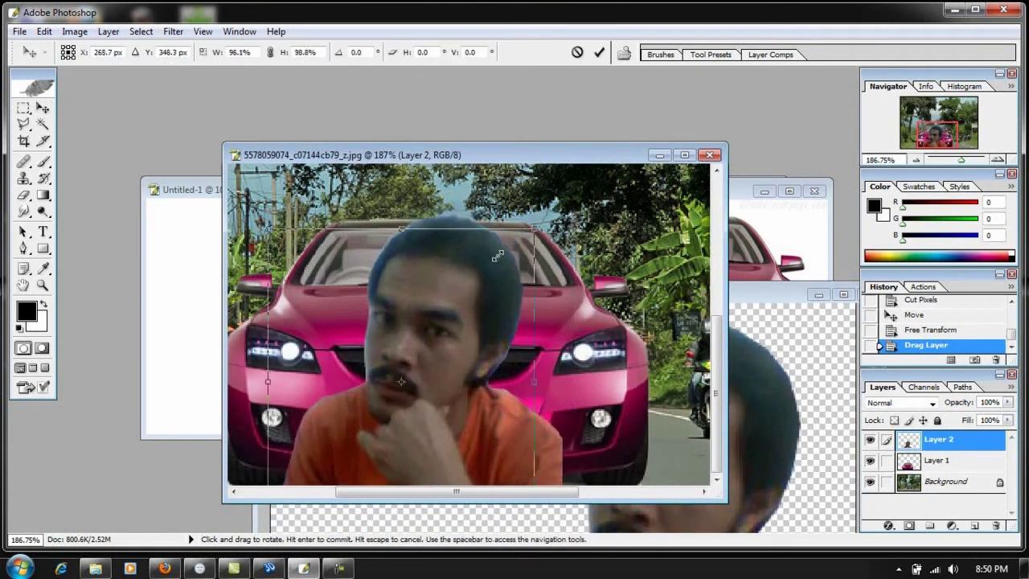
left_click_drag(575, 211, 410, 254)
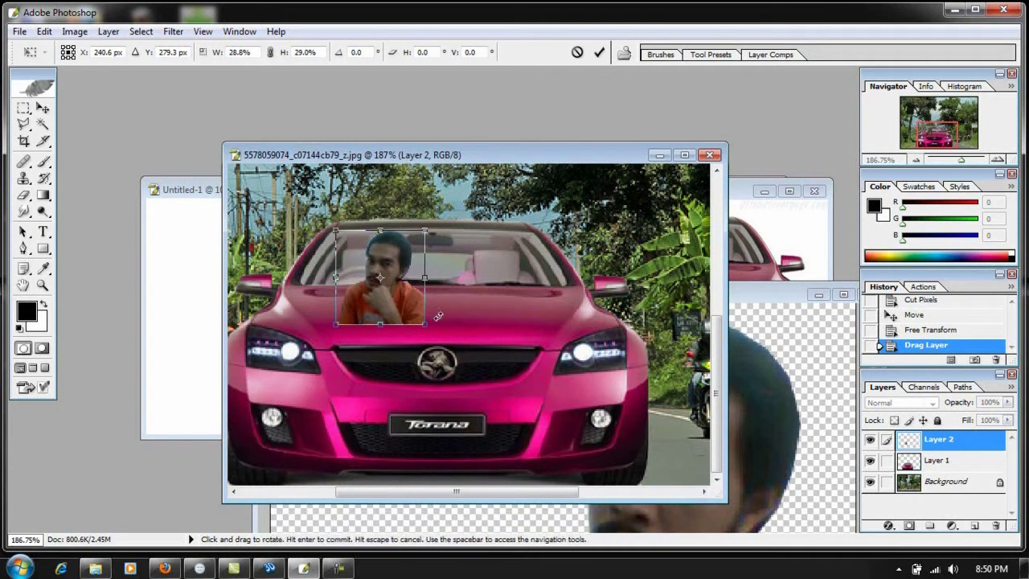
left_click_drag(440, 325, 395, 308)
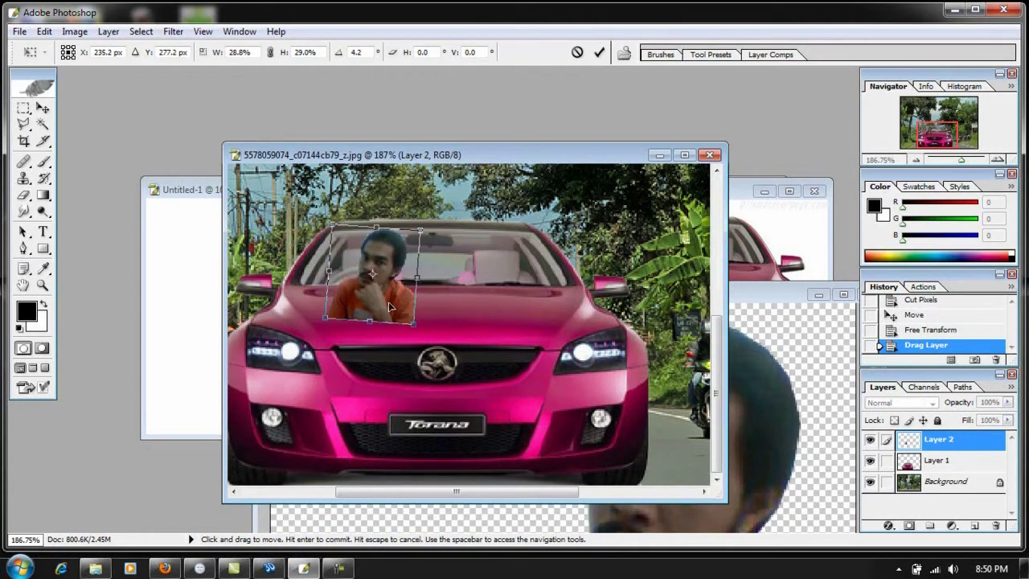
left_click(43, 108)
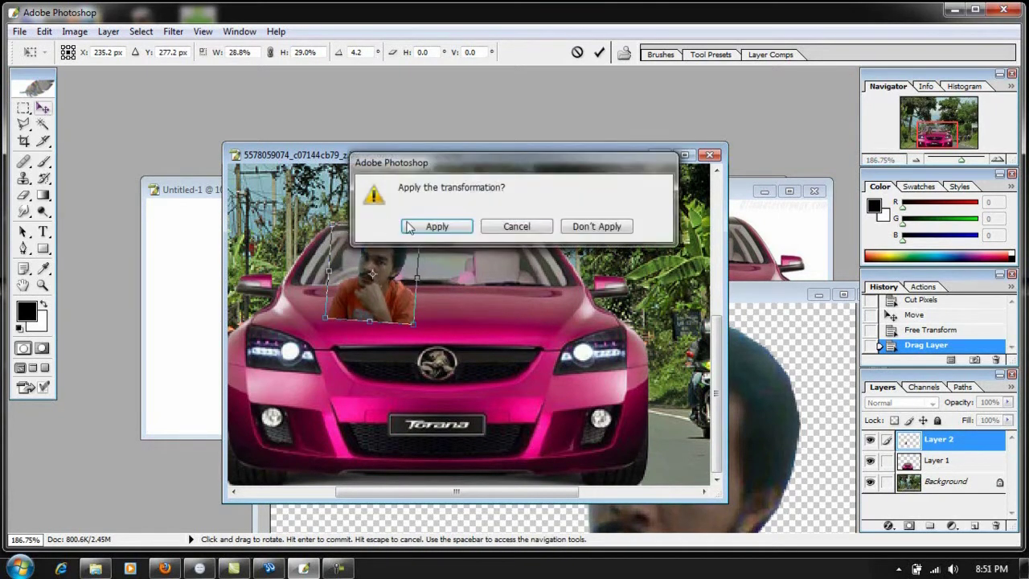
left_click(426, 226)
Flip the man's layer horizontally and shift it slightly over the steering-wheel side of the windshield
left_click(45, 32)
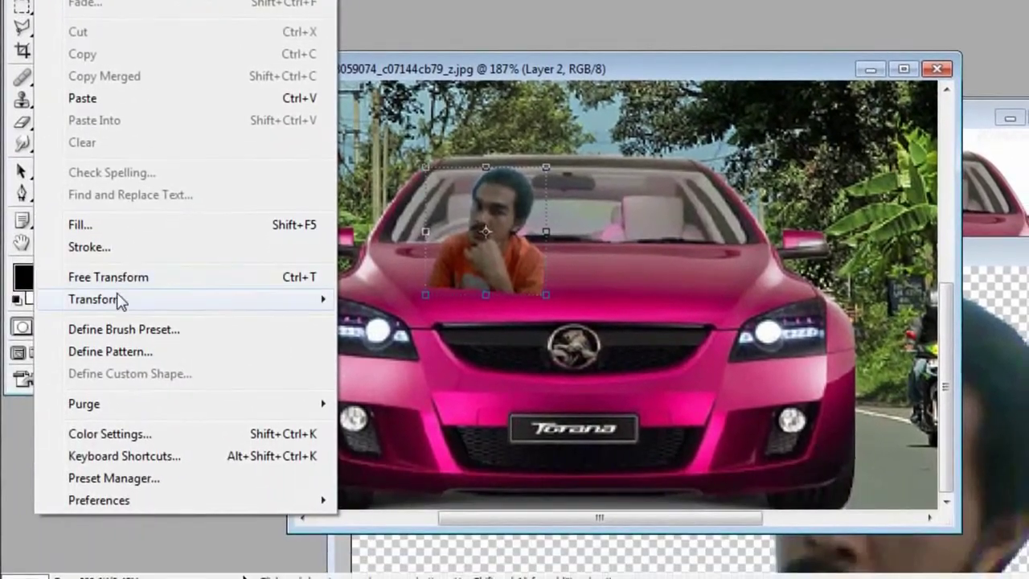
mouse_move(125, 442)
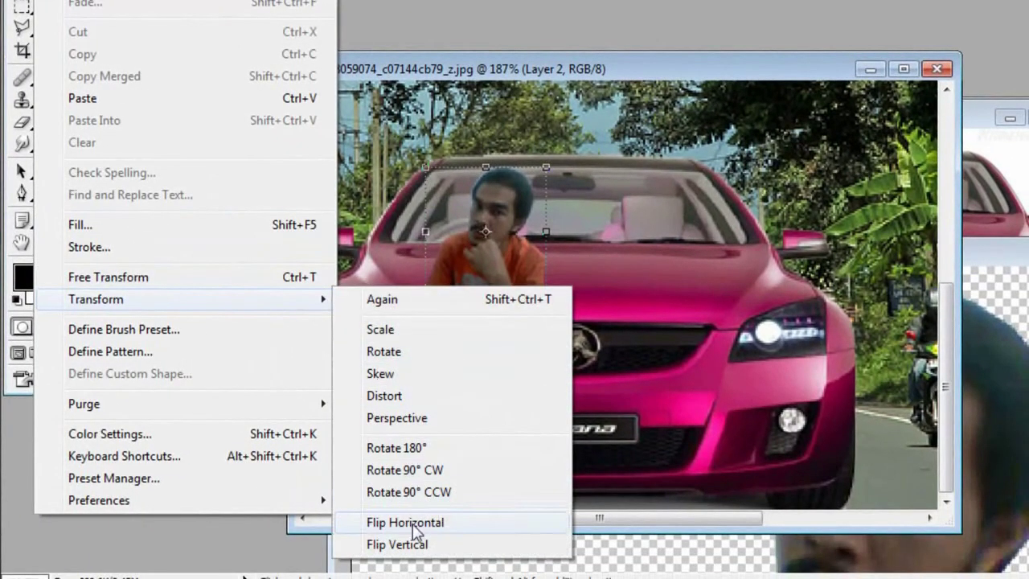
left_click(438, 522)
left_click_drag(526, 270, 537, 270)
Stretch the man's layer to about 108.4% width and 100.8% height and apply the transformation
key("ctrl+t")
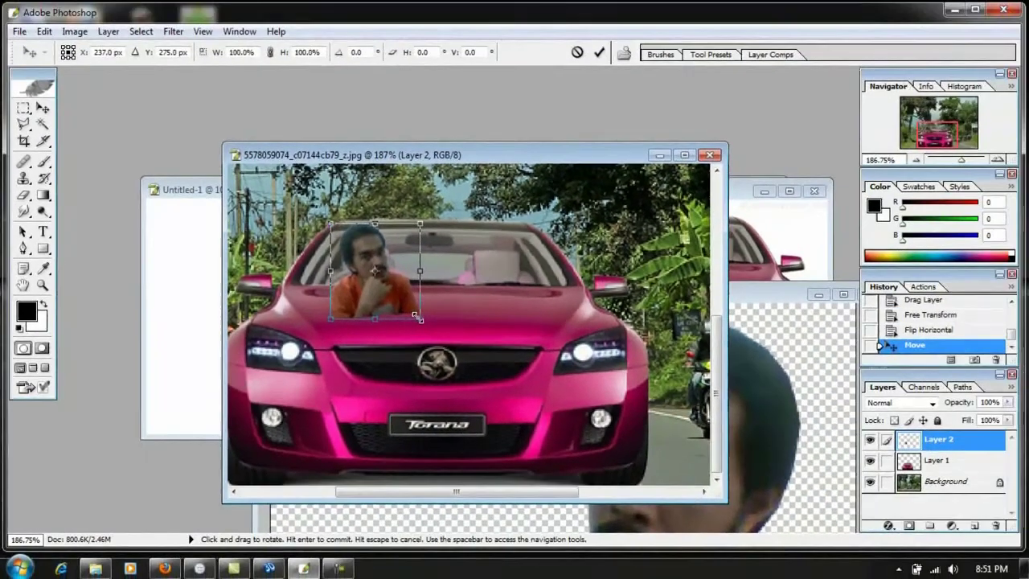
left_click_drag(415, 315, 418, 316)
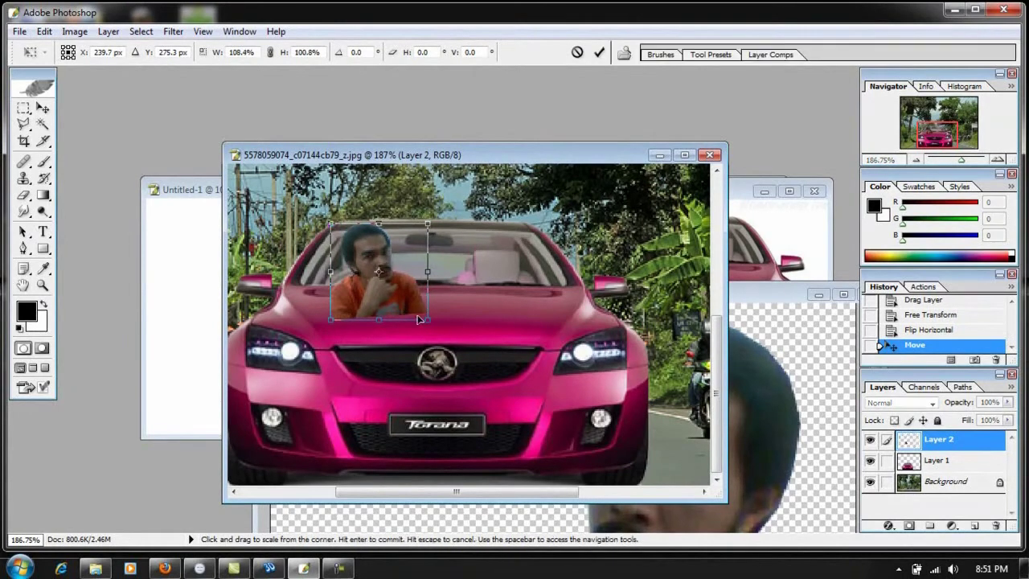
left_click(47, 111)
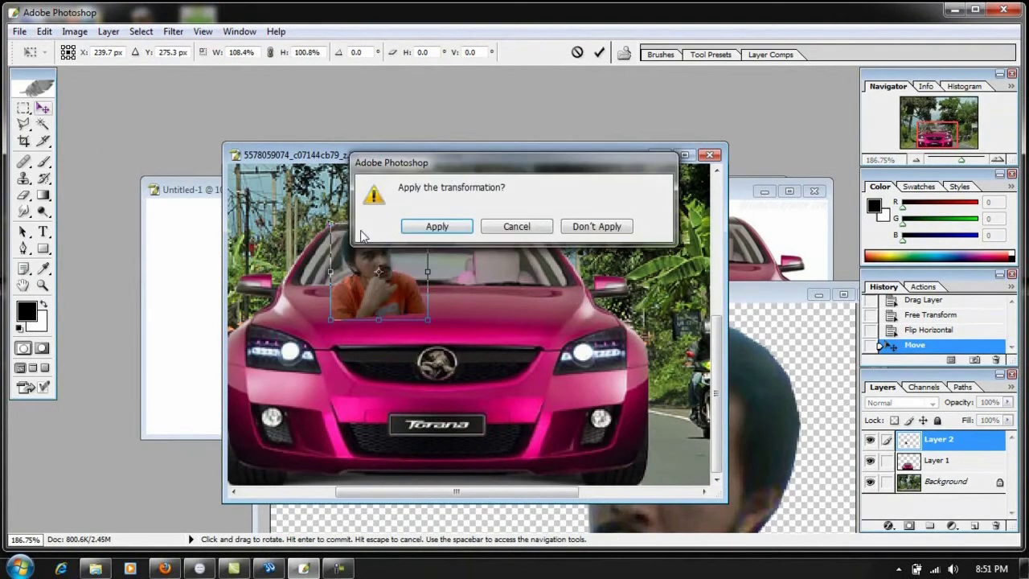
left_click(421, 225)
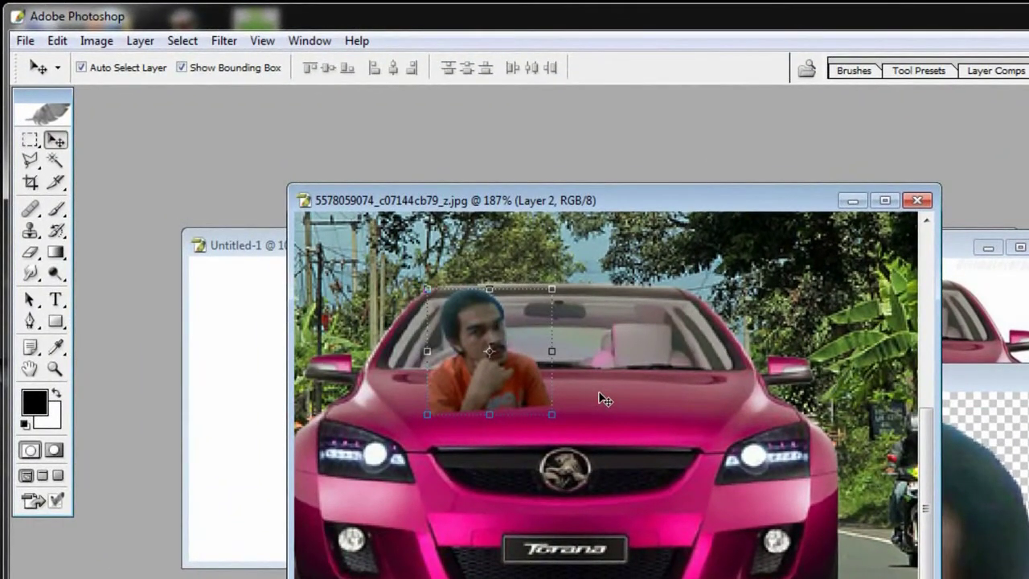
Select the top of the man's head above the windshield edge with a 4 px feathered Rectangular Marquee and cut it away, twice
left_click(30, 140)
left_click(185, 67)
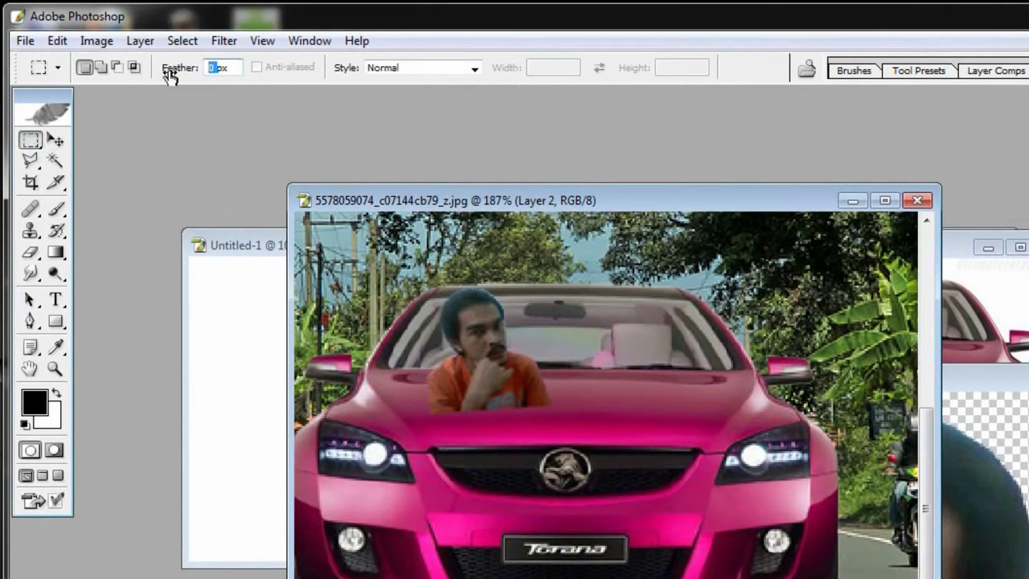
type("4")
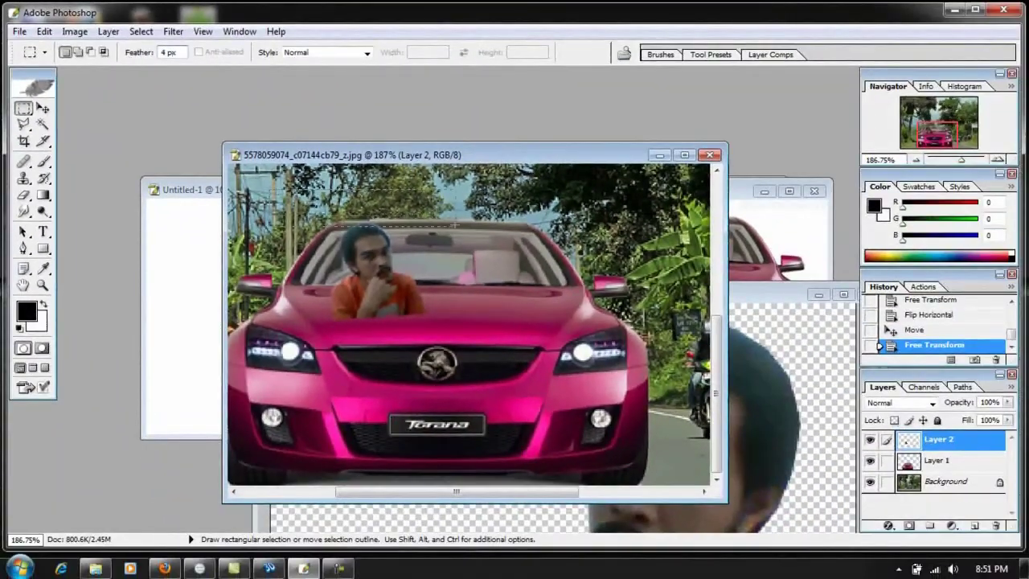
left_click_drag(461, 228, 273, 191)
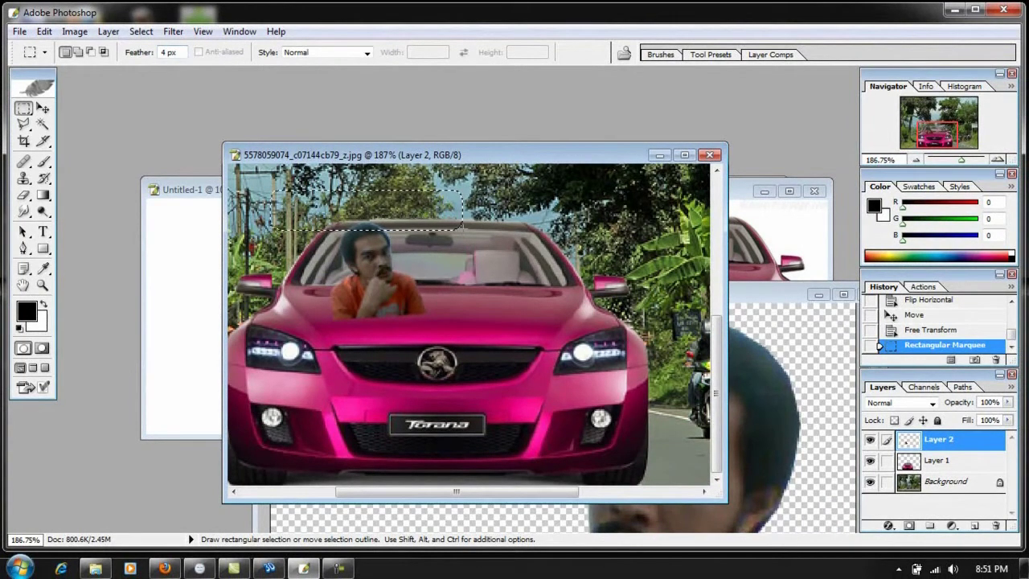
key("ctrl+x")
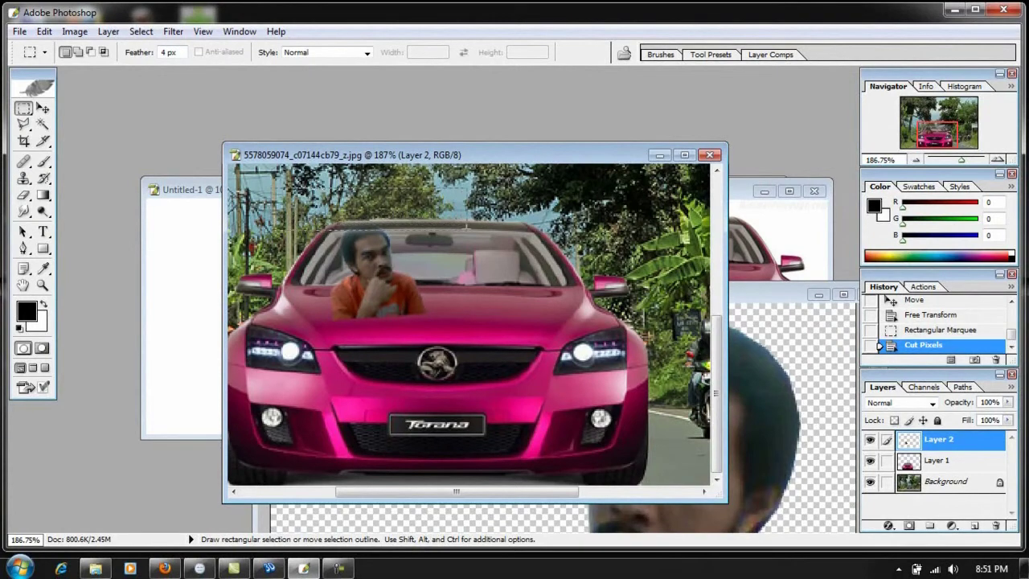
left_click_drag(283, 190, 472, 231)
key("ctrl+x")
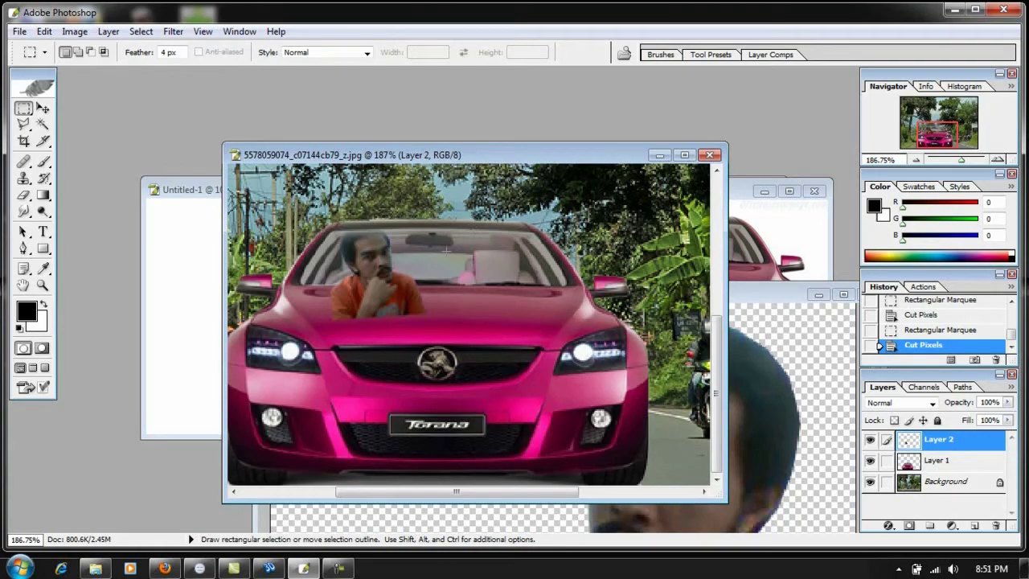
Duplicate the car's Layer 1 and place the copy above the man's Layer 2
left_click(937, 460)
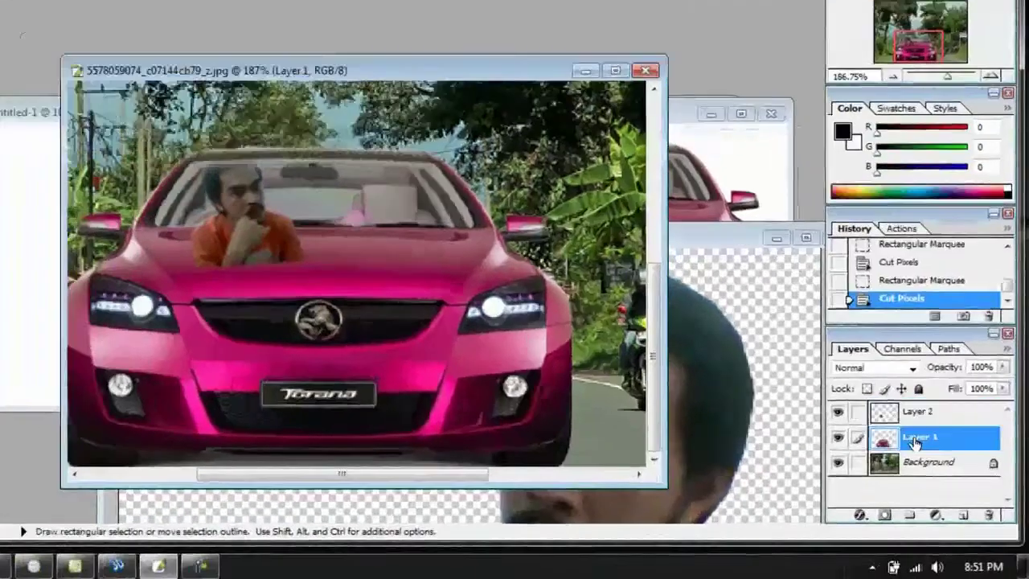
right_click(932, 460)
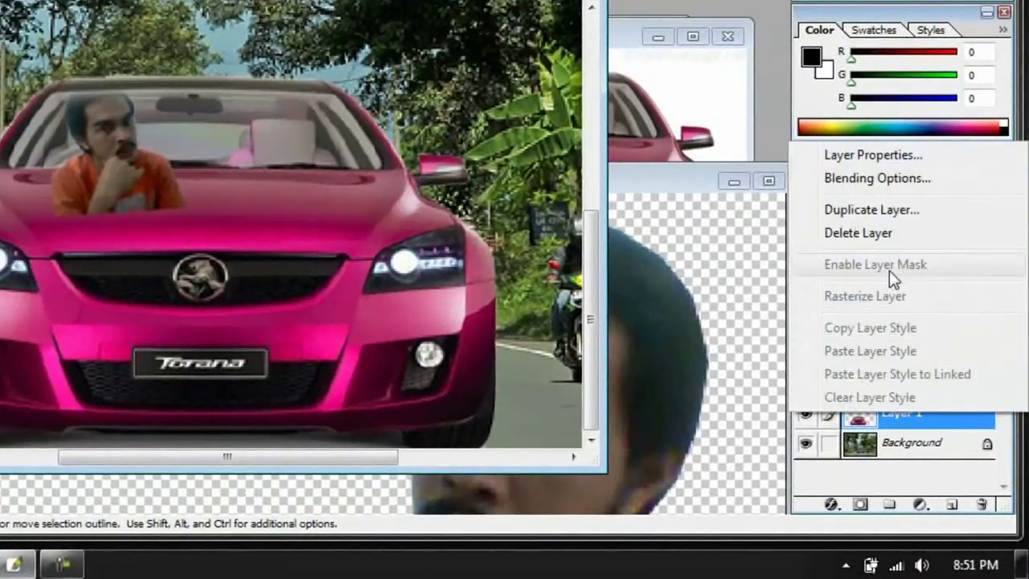
left_click(861, 213)
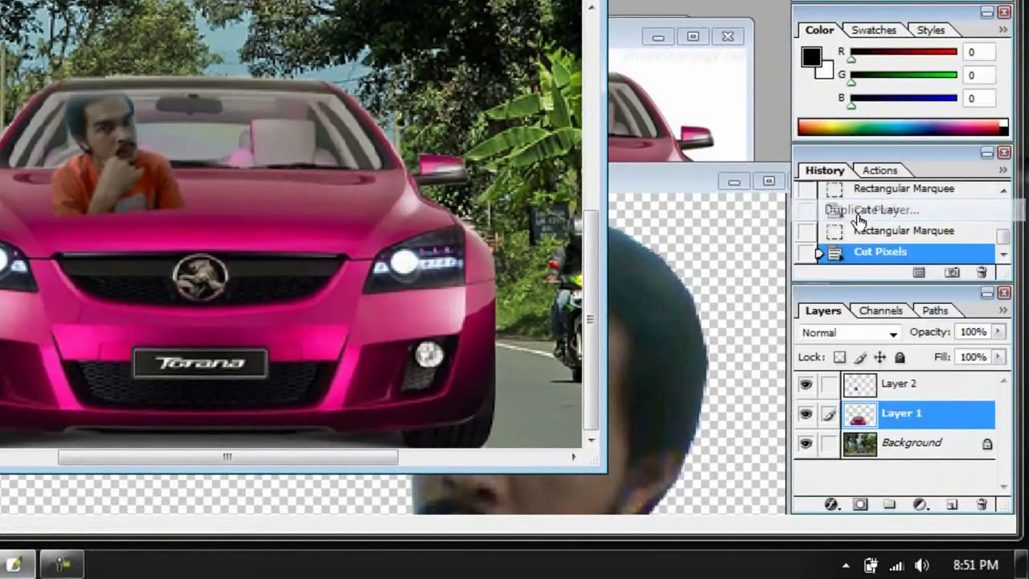
left_click(485, 113)
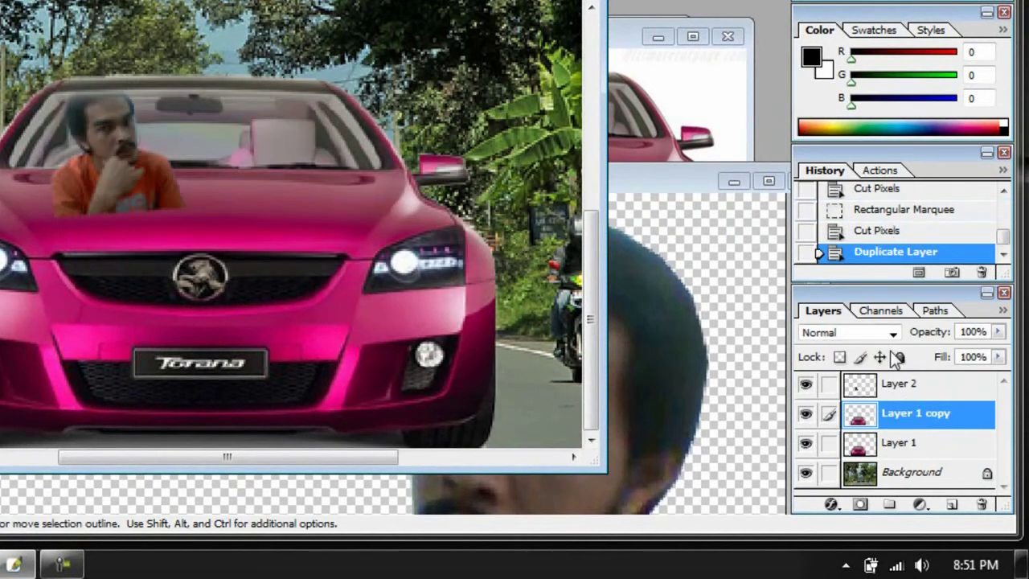
left_click_drag(902, 413, 904, 377)
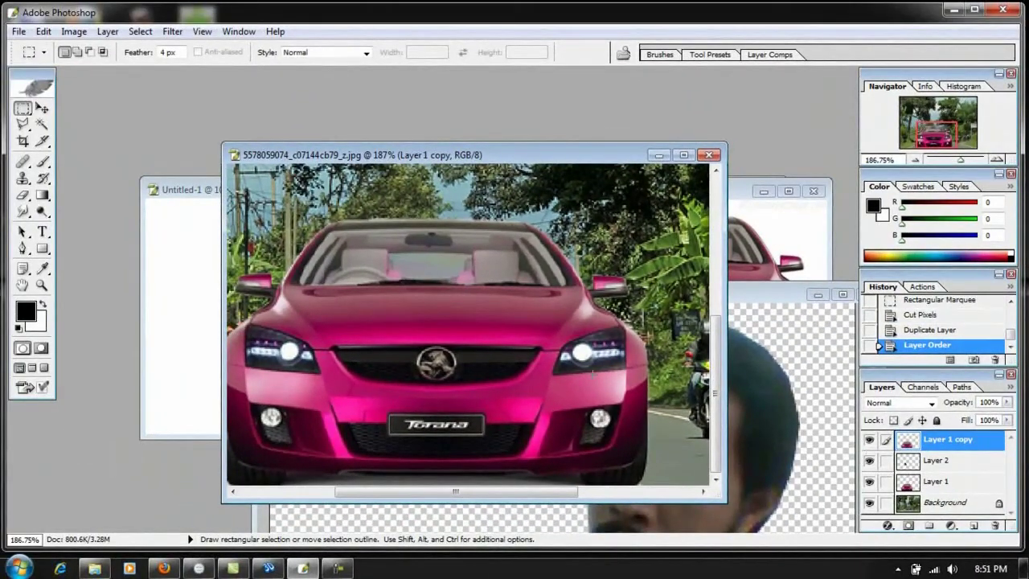
Outline the windshield area above the steering wheel on Layer 1 copy with the Polygonal Lasso and cut it out to uncover the man
left_click(23, 125)
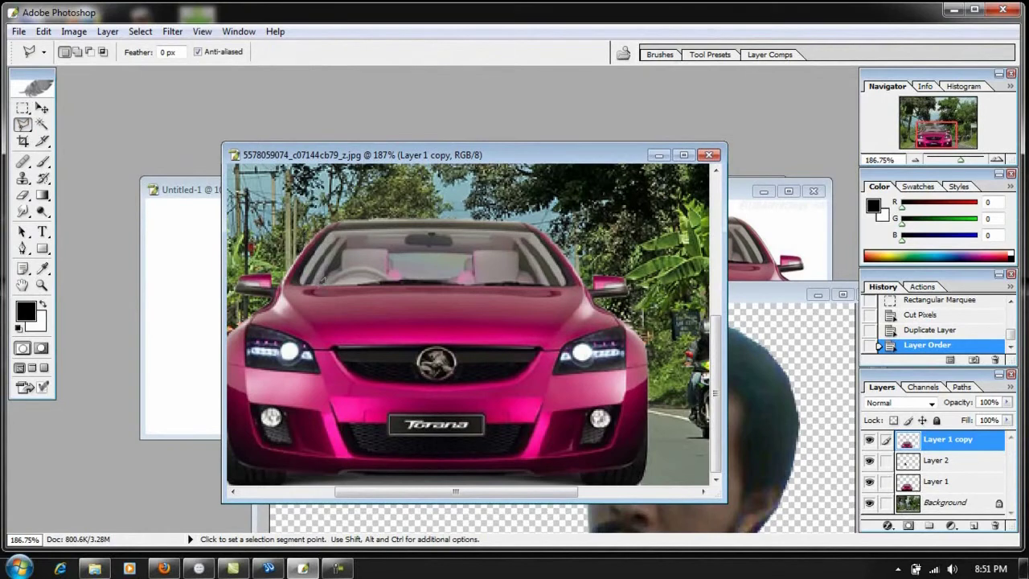
left_click(318, 291)
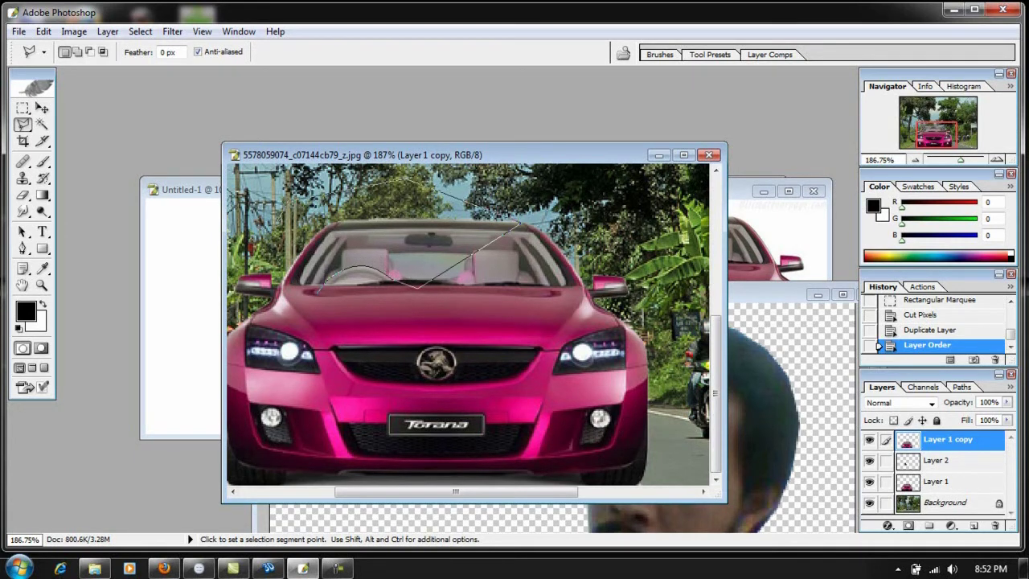
double_click(264, 261)
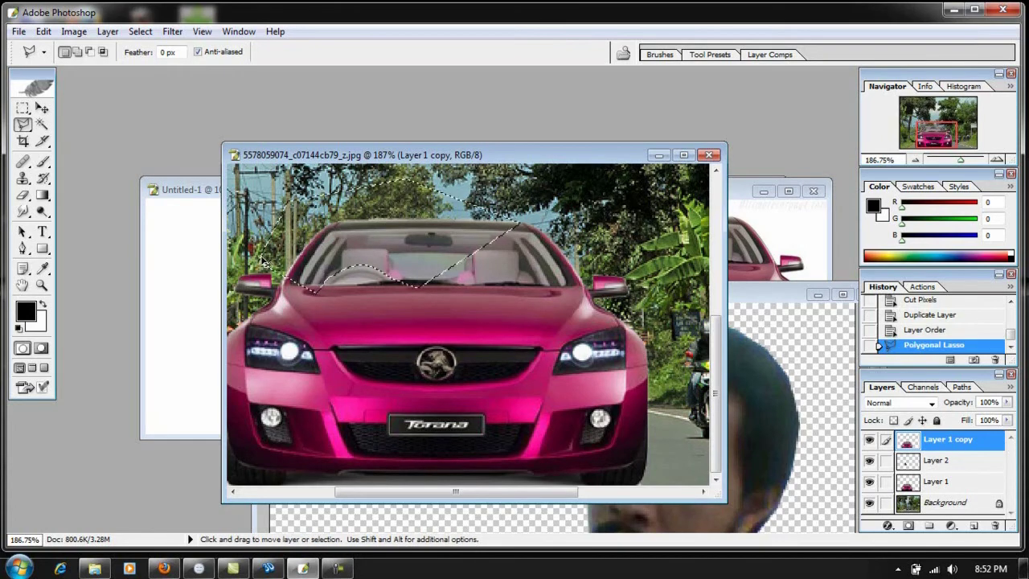
key("ctrl+z")
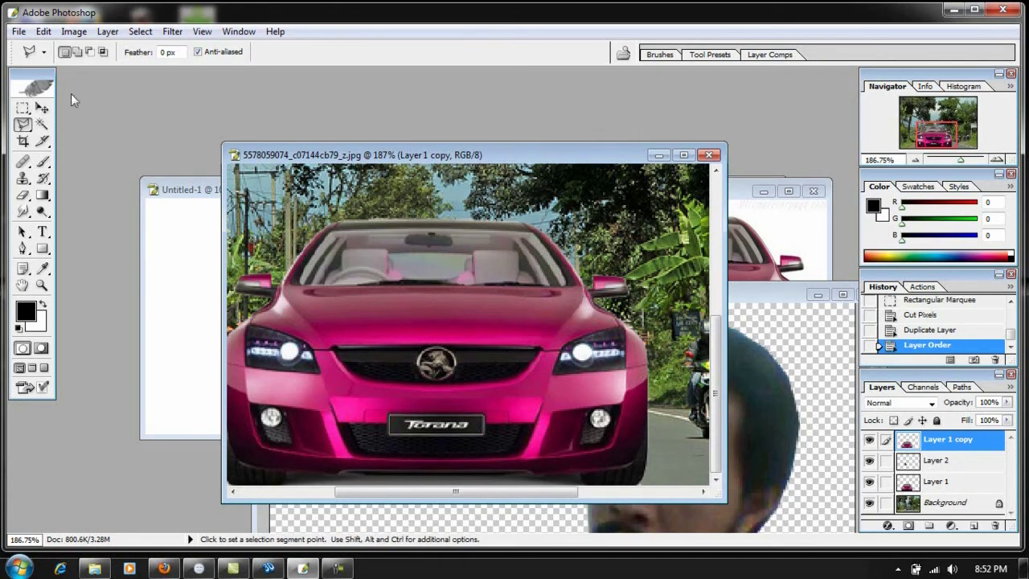
left_click(44, 32)
left_click(72, 46)
key("ctrl+x")
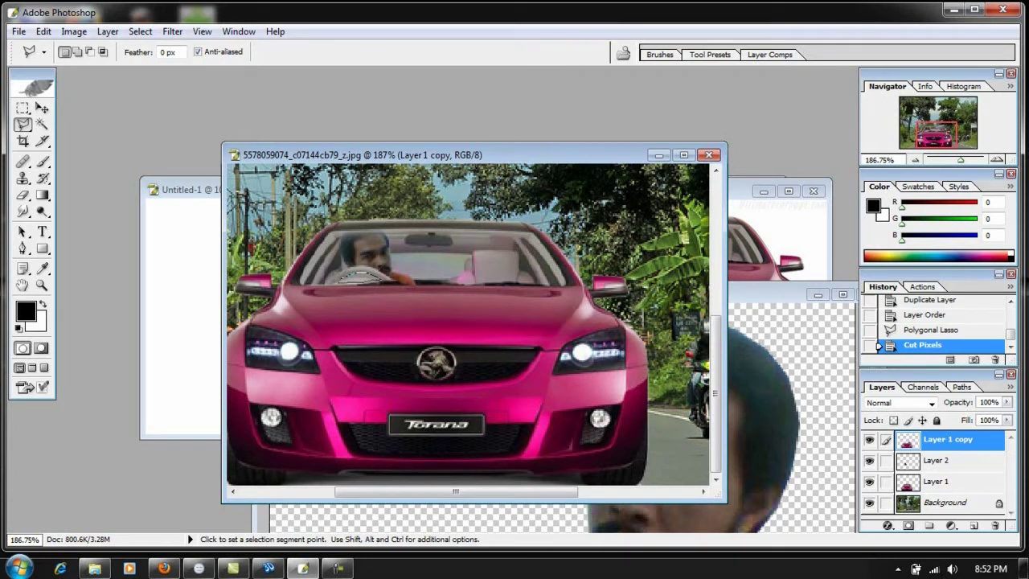
Try cutting the steering wheel's inner opening out of Layer 1 copy, undo the cut, and deselect the area
key("Return")
key("ctrl+x")
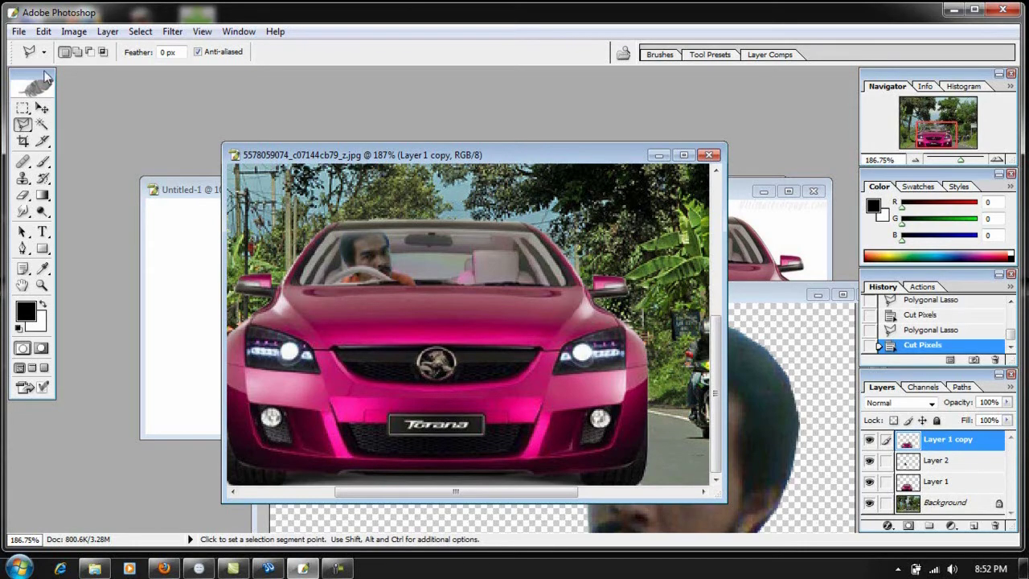
left_click(43, 31)
left_click(44, 46)
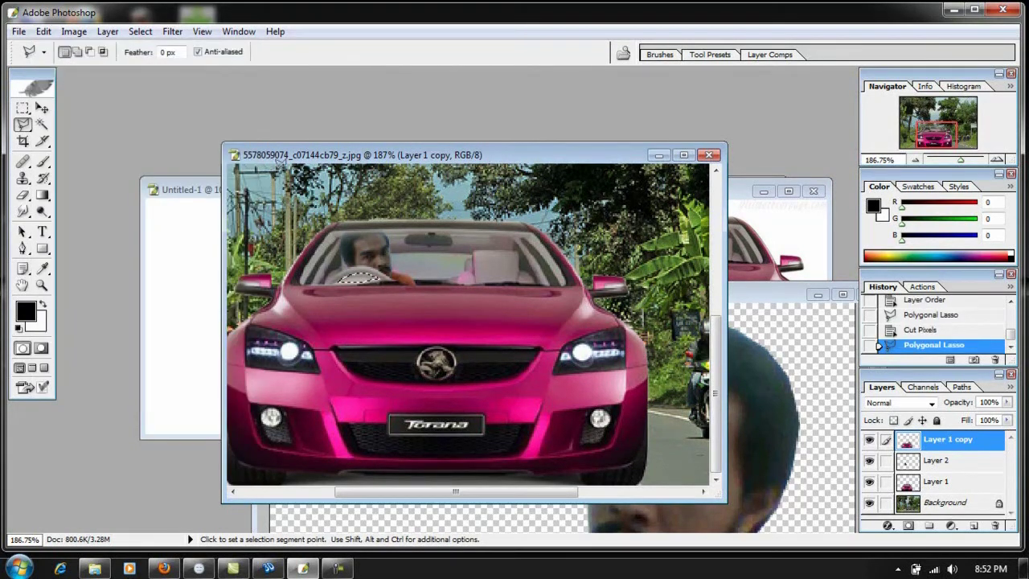
key("m")
key("ctrl+d")
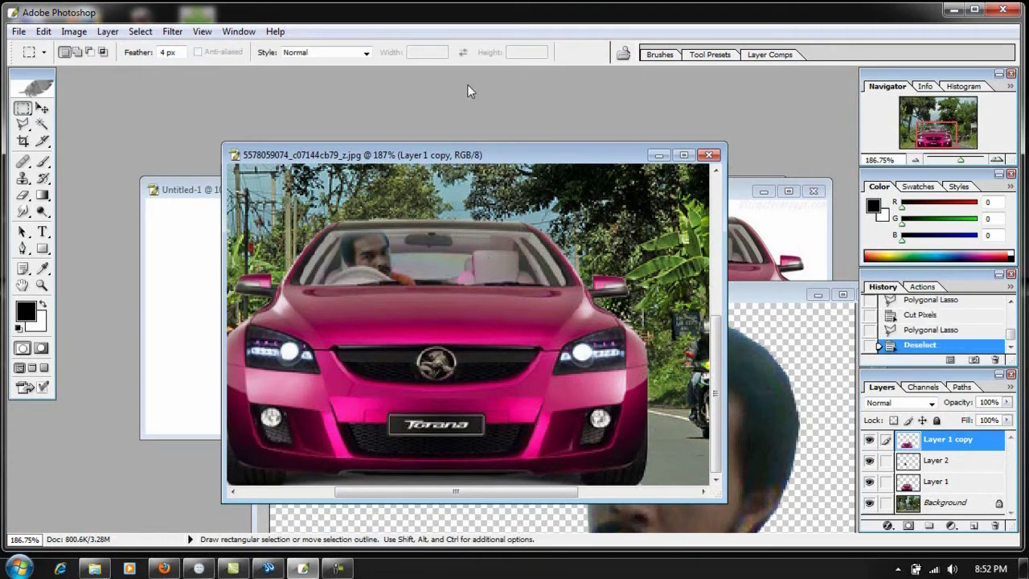
Outline the opening inside the steering wheel on Layer 1 copy with the Polygonal Lasso and cut it out
left_click(42, 284)
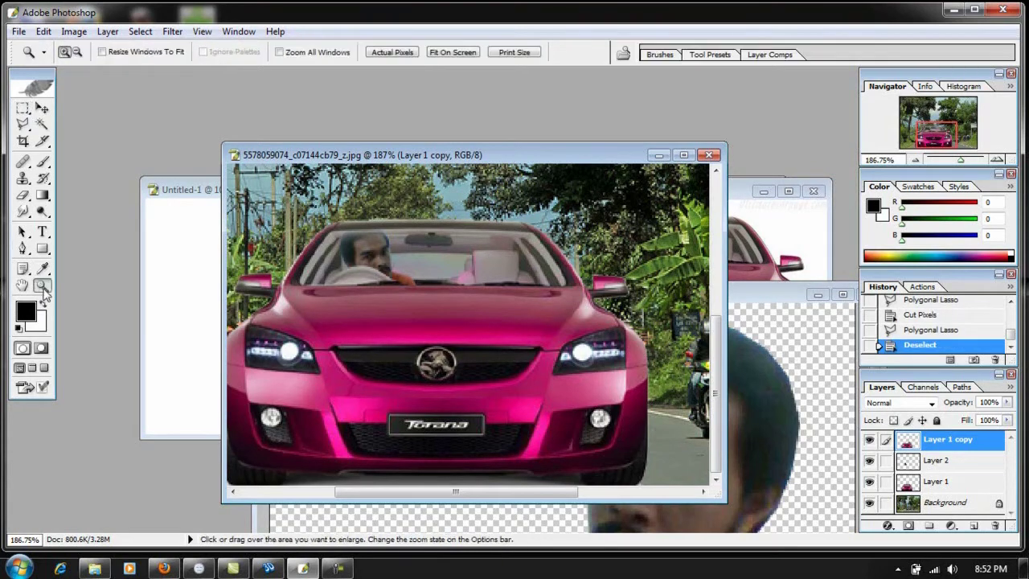
left_click(326, 282)
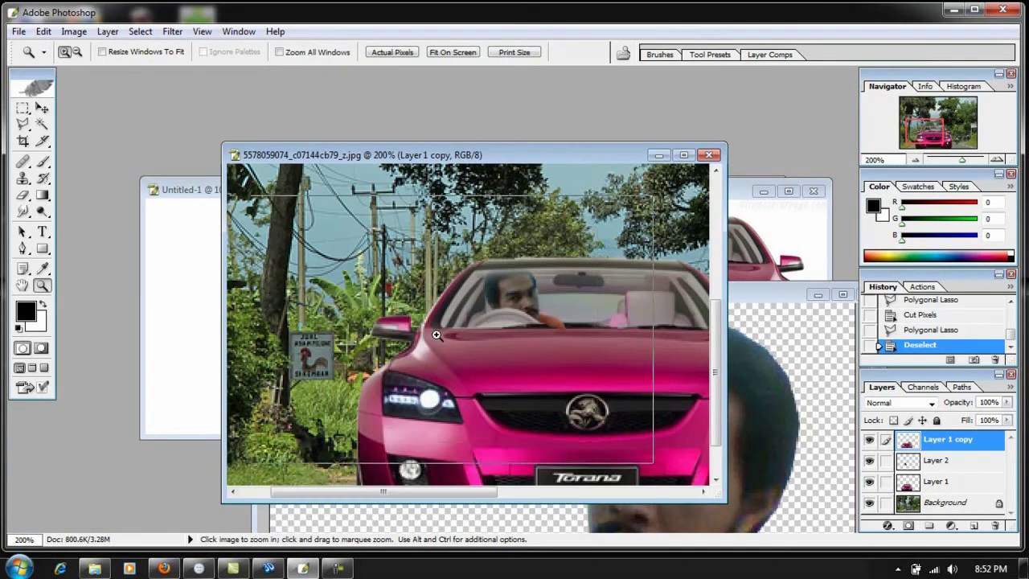
left_click(436, 334)
left_click(23, 124)
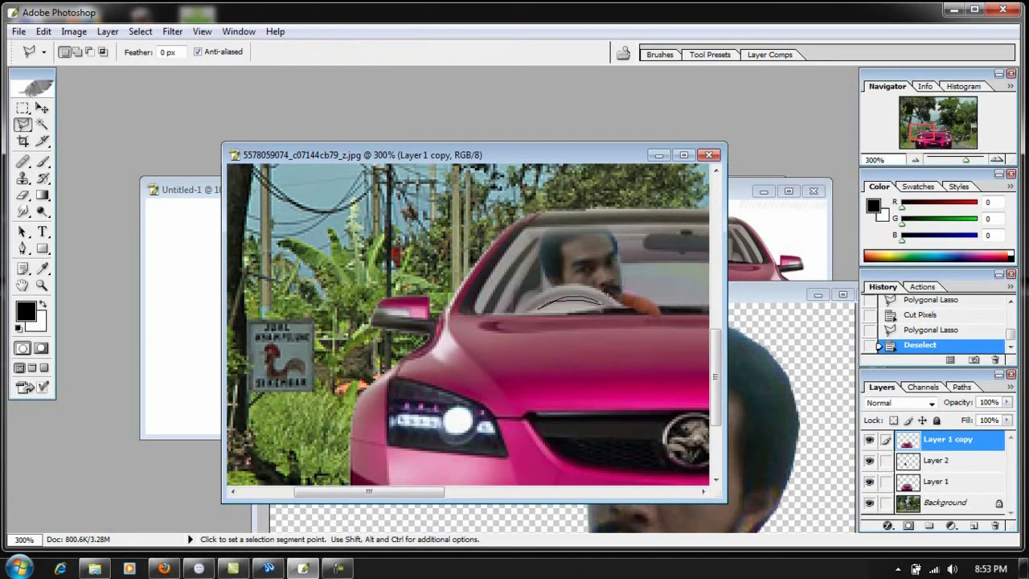
double_click(602, 296)
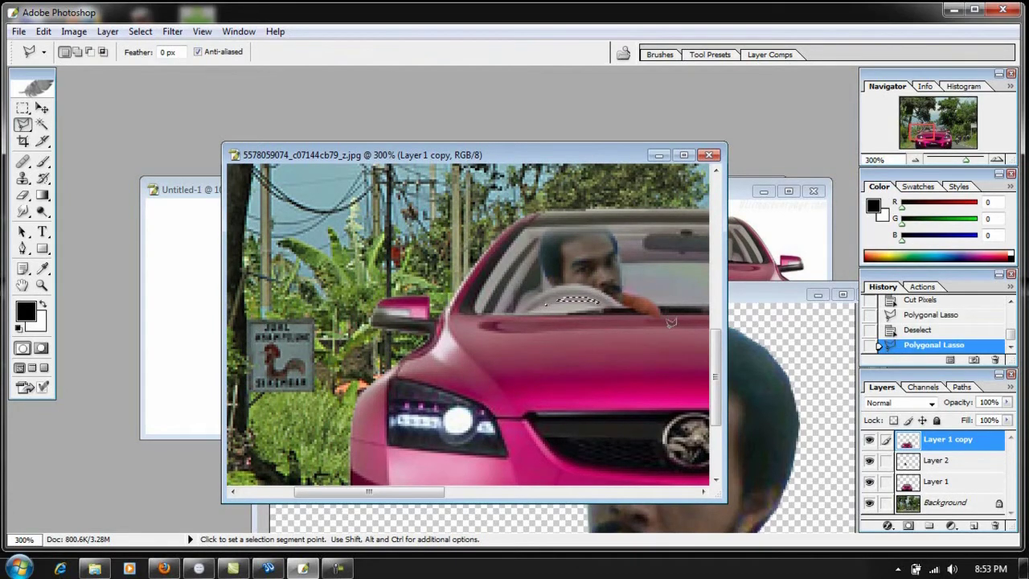
key("ctrl+x")
Trim the top of the man's head on Layer 2 along the windshield's upper edge by cutting a 4 px feathered rectangular selection
scroll(381, 312, "down", 2)
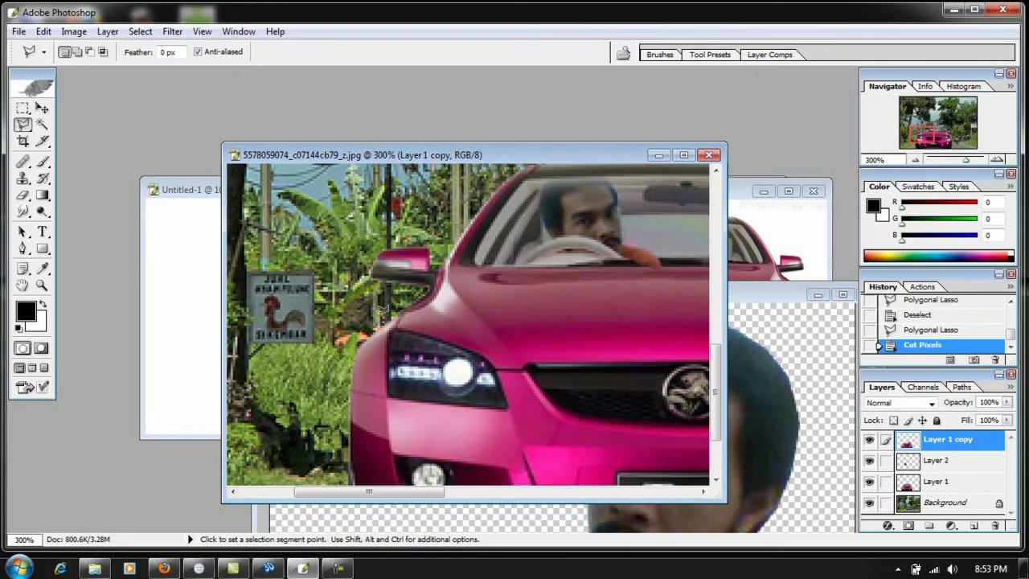
left_click(42, 285)
right_click(384, 283)
left_click(442, 291)
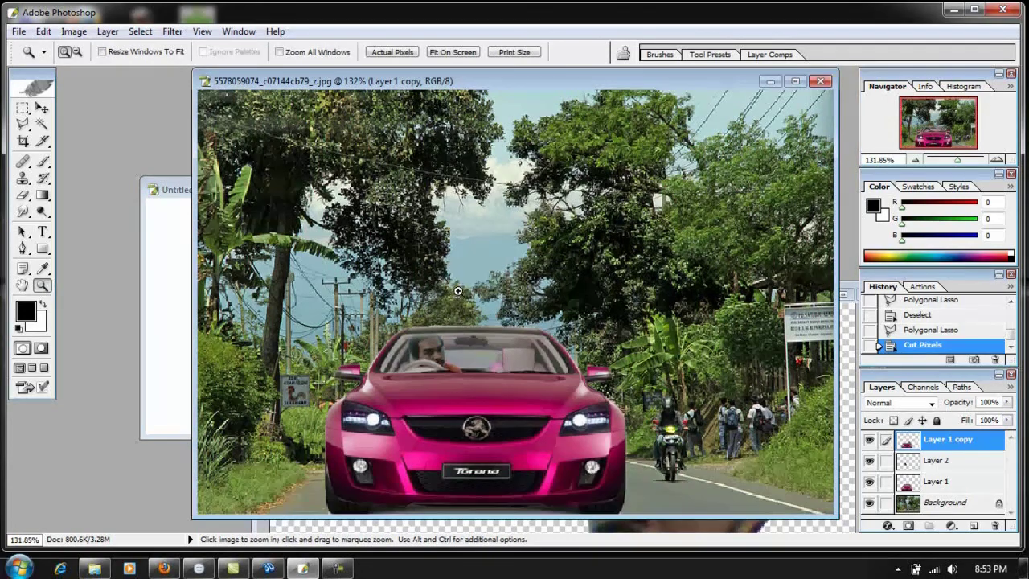
left_click(456, 291, "alt")
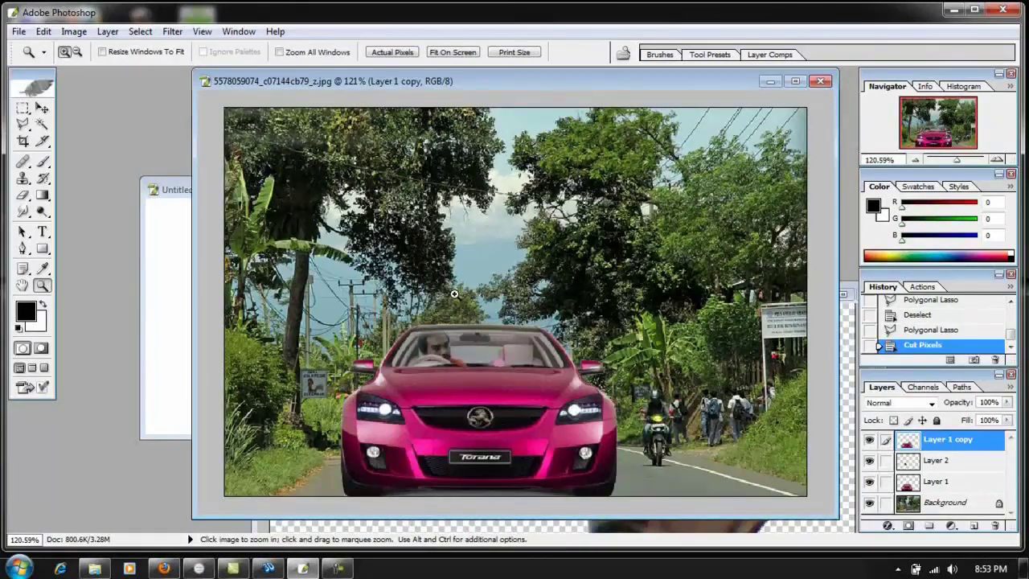
left_click(937, 462)
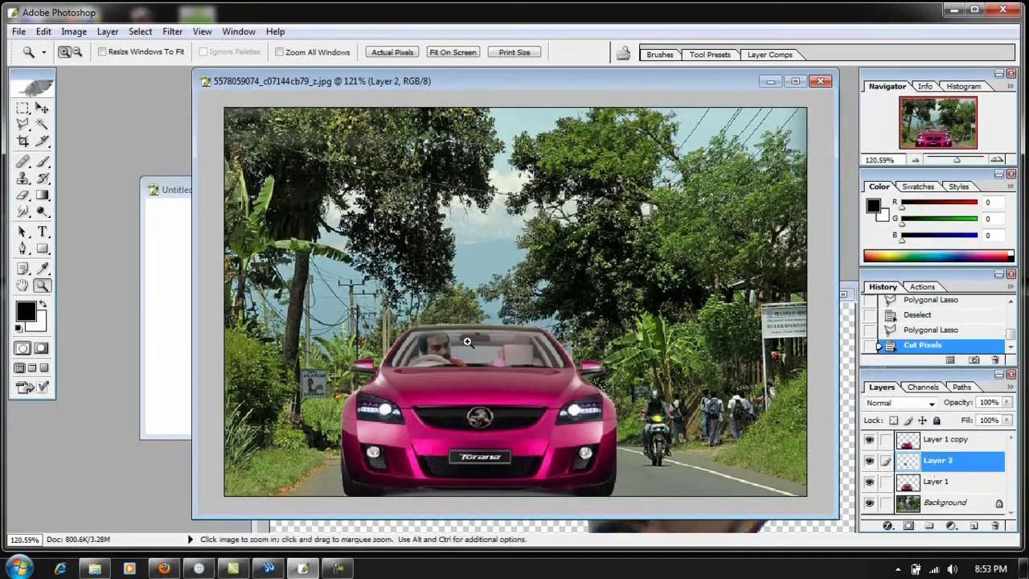
left_click(42, 109)
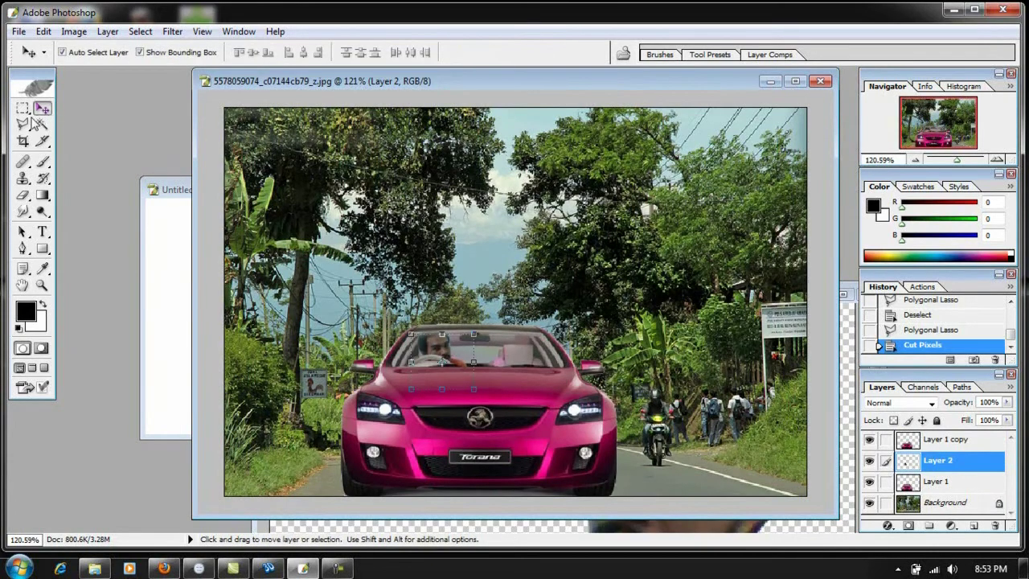
left_click(24, 196)
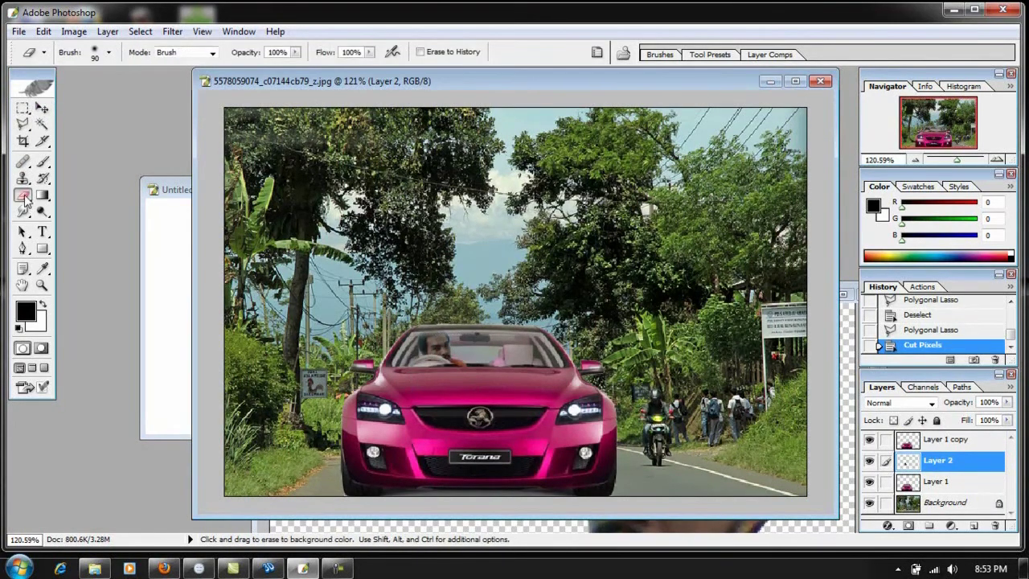
left_click(23, 108)
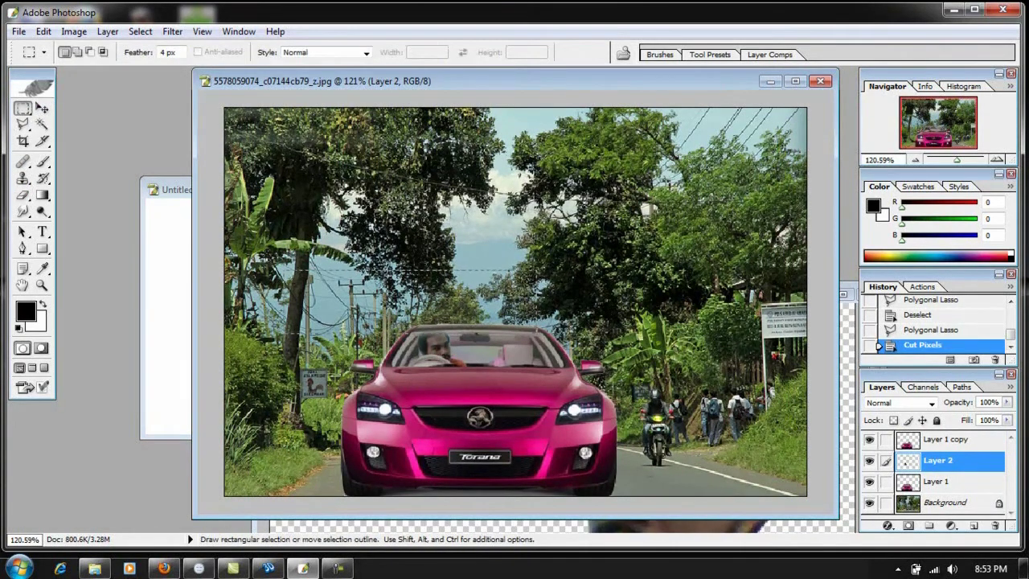
left_click_drag(418, 336, 291, 336)
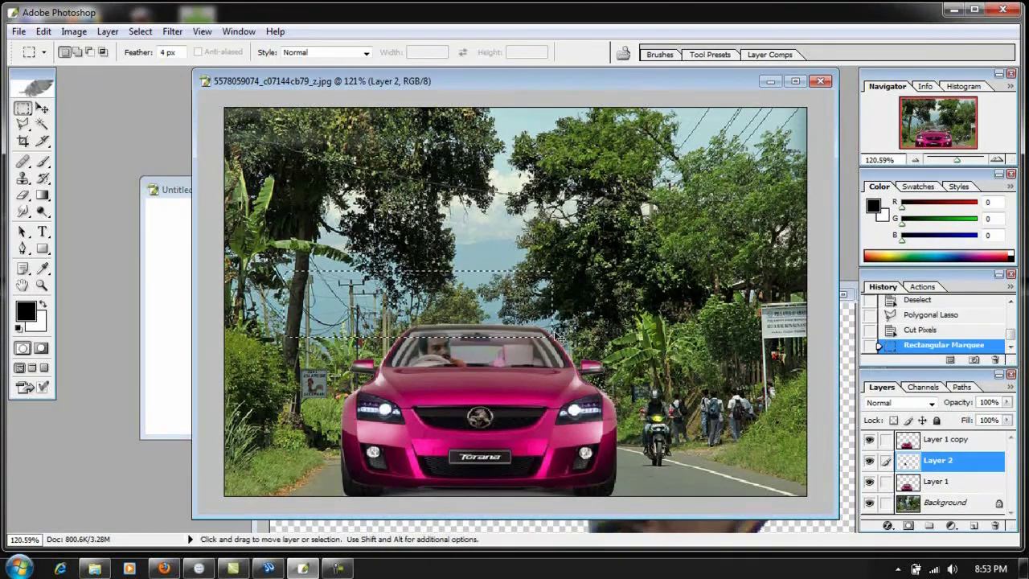
key("ctrl+x")
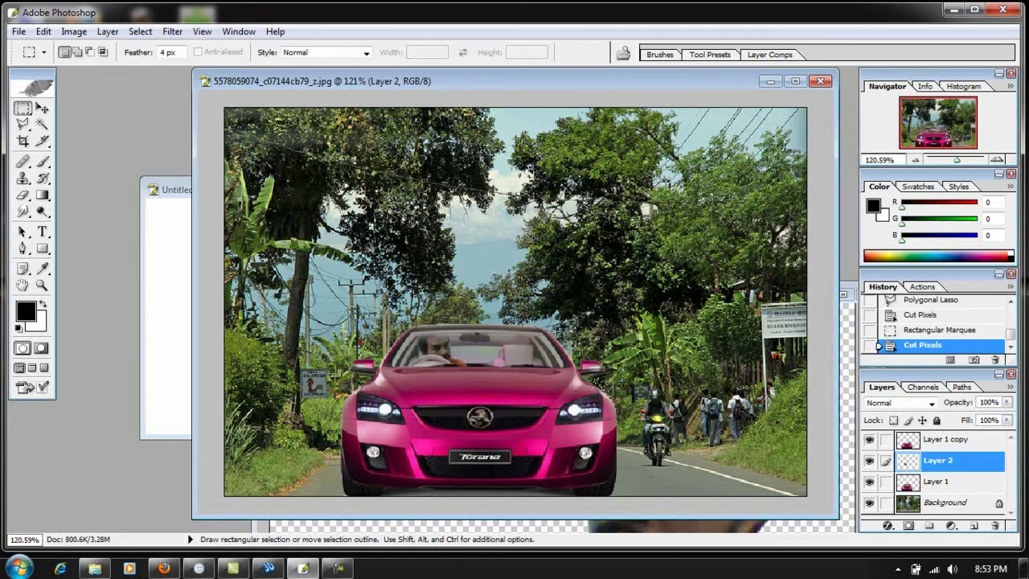